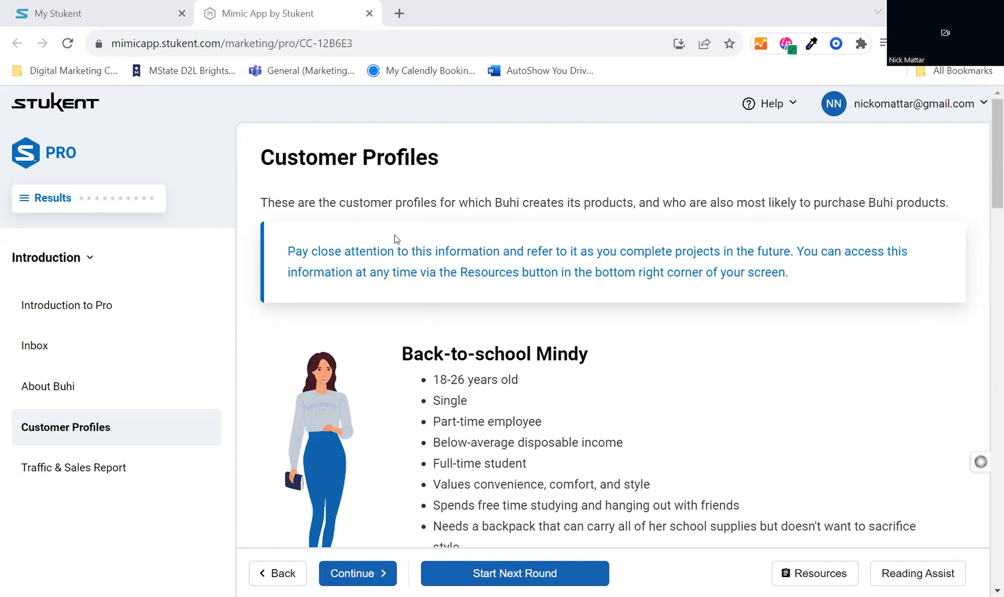
Look through the list of simulation rounds, from Introduction to End of Simulation, and close it
left_click(52, 255)
left_click(90, 258)
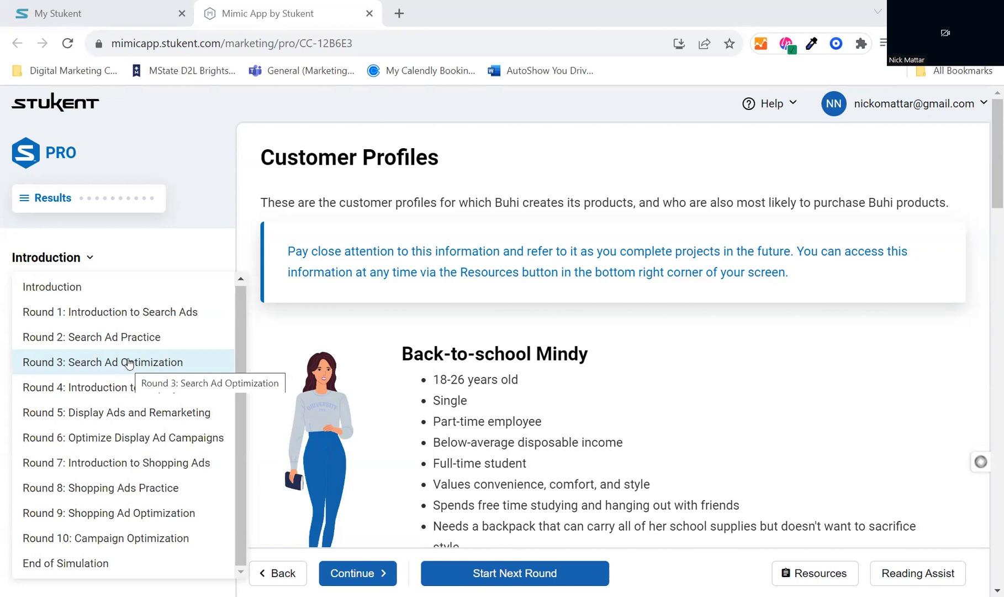
left_click(403, 165)
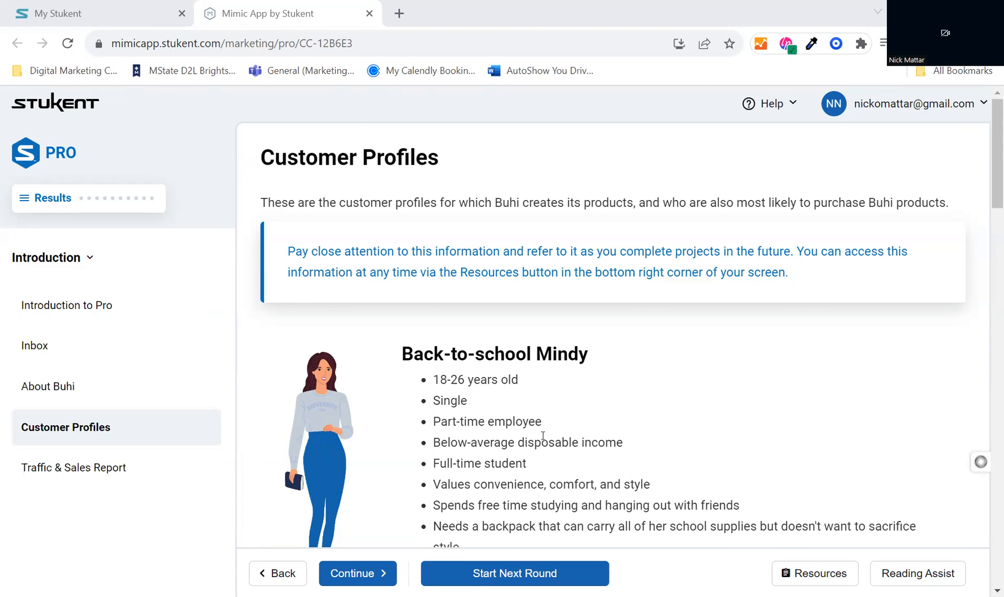
Read through all of Buhi's customer profiles, checking each one's age, income, values and bag needs
scroll(524, 407, "down", 3)
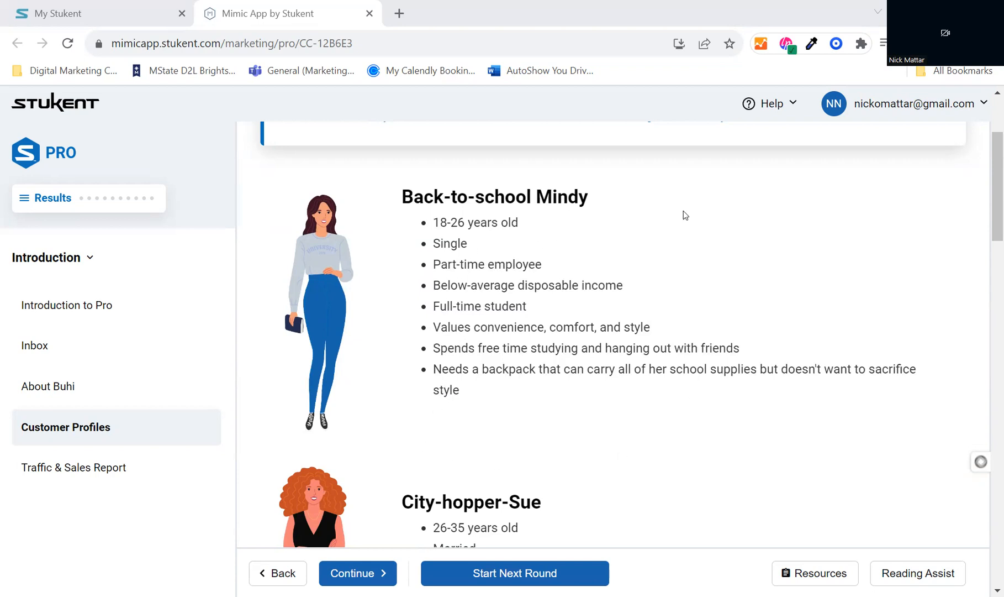
scroll(384, 298, "down", 5)
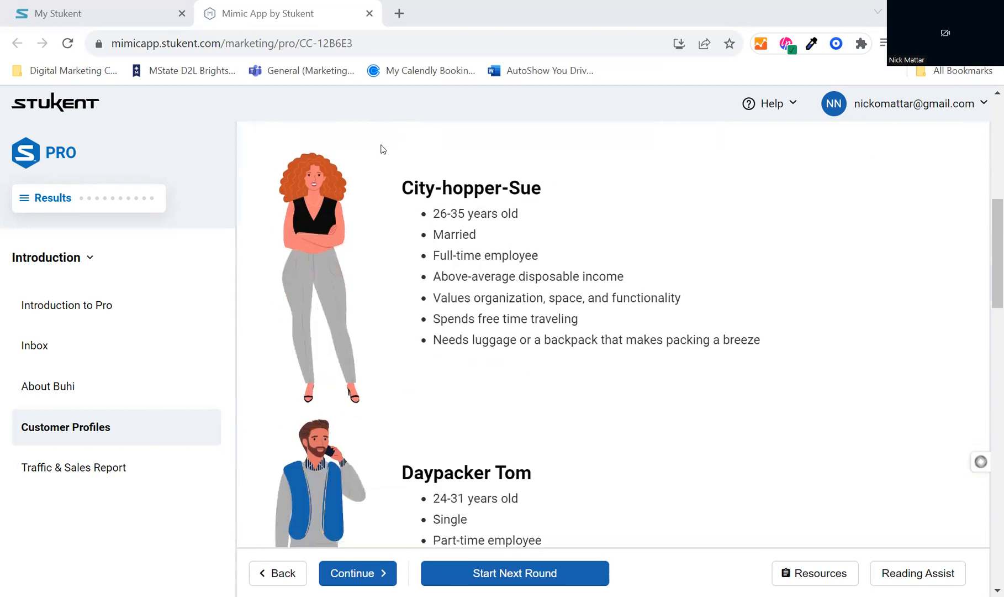
scroll(683, 420, "down", 4)
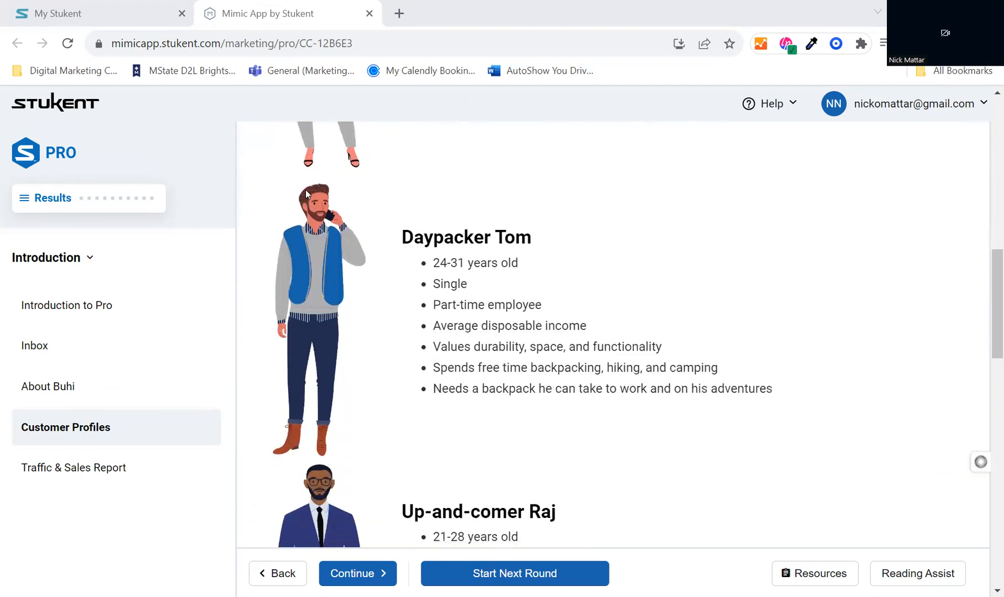
scroll(478, 284, "down", 4)
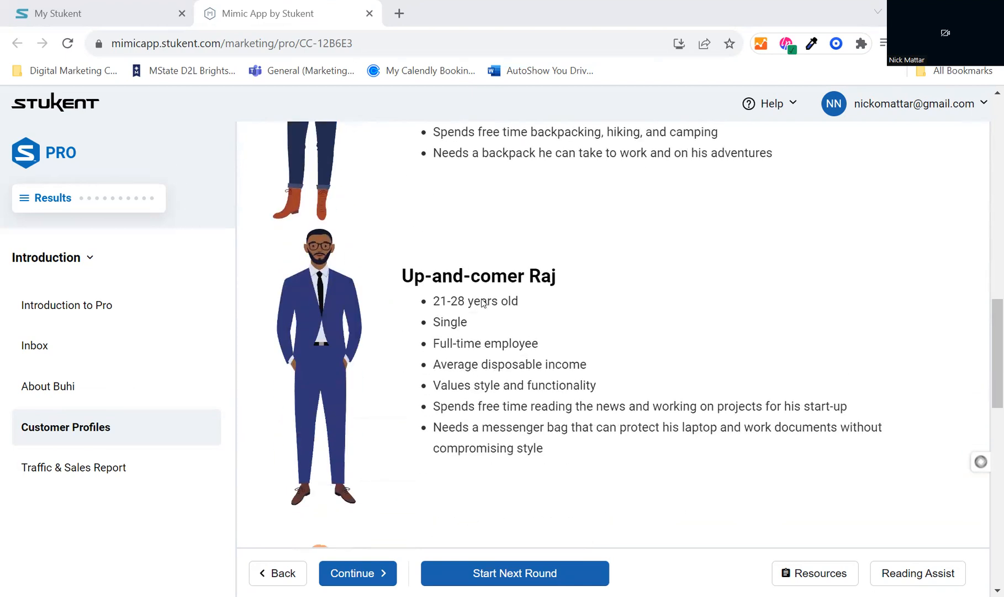
scroll(478, 285, "down", 5)
scroll(489, 299, "down", 5)
scroll(499, 270, "down", 3)
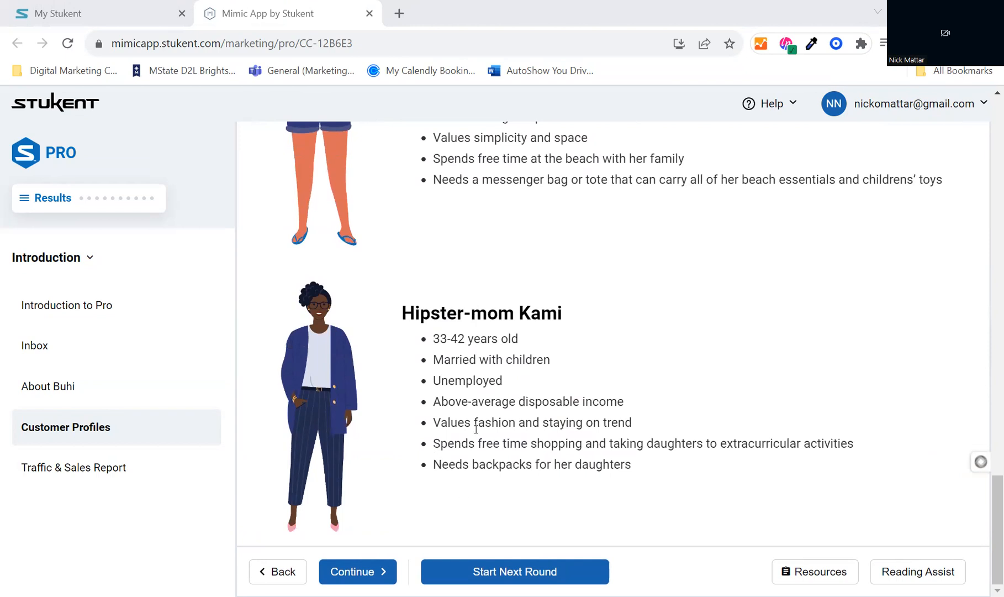
scroll(446, 459, "up", 4)
scroll(446, 459, "up", 15)
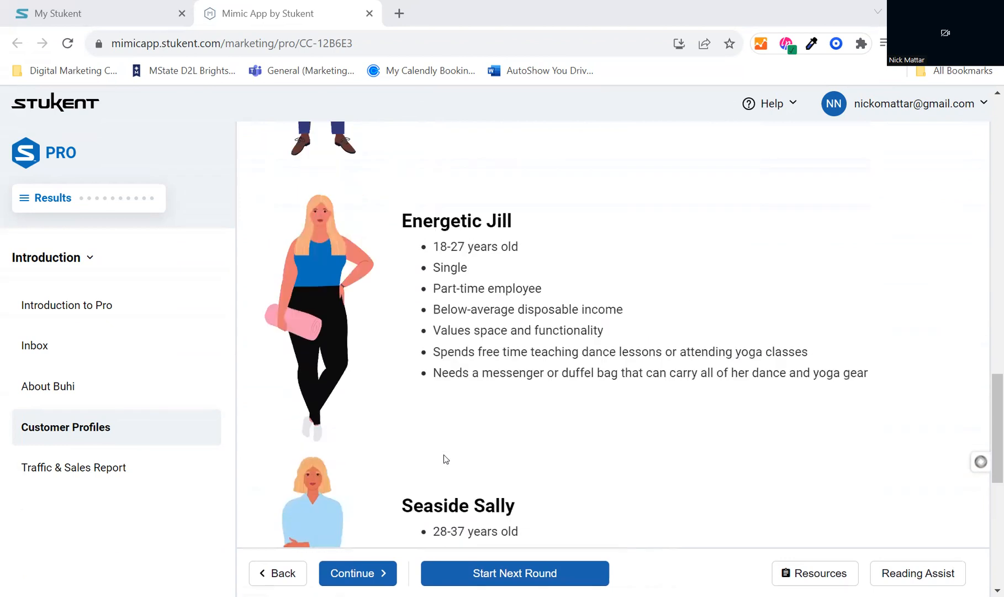
scroll(444, 462, "up", 8)
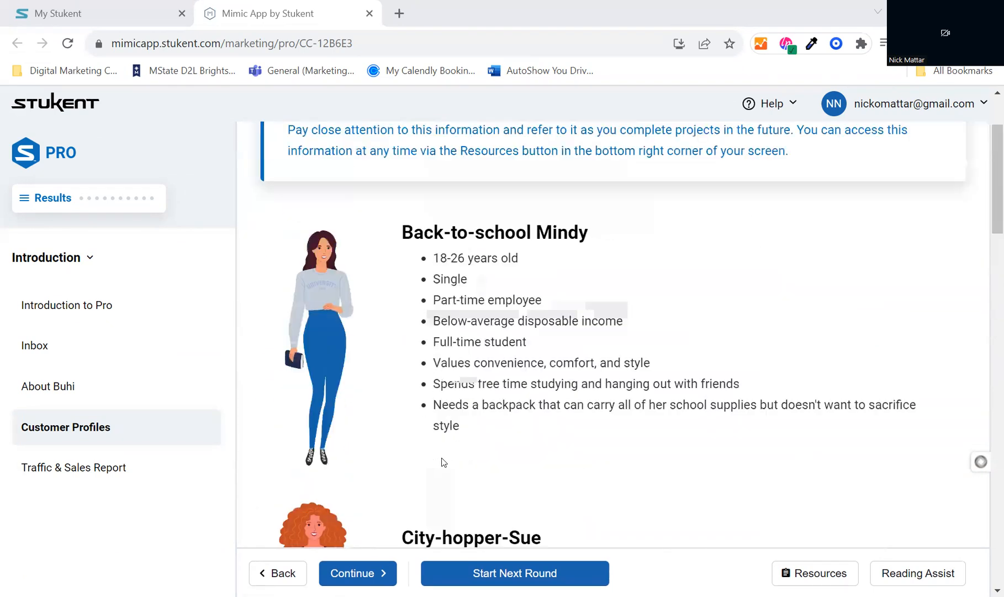
scroll(443, 458, "down", 9)
scroll(443, 449, "down", 10)
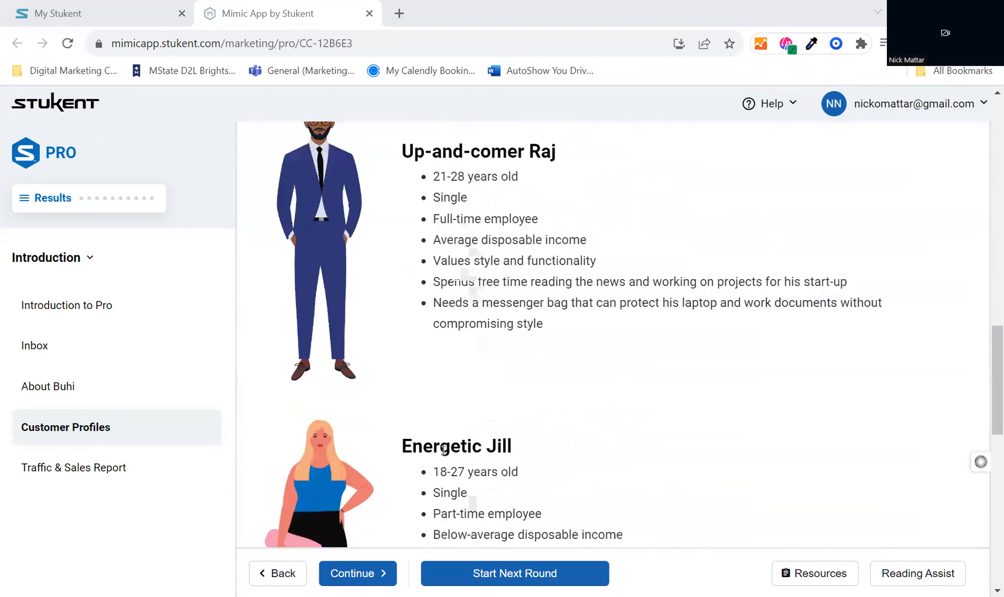
scroll(474, 444, "up", 17)
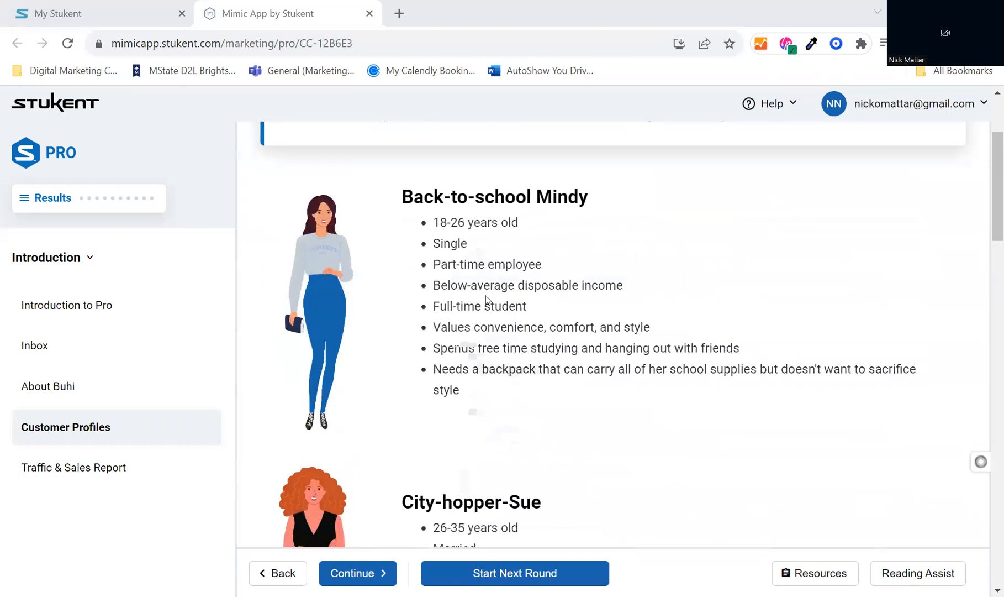
scroll(474, 444, "down", 10)
scroll(495, 394, "down", 10)
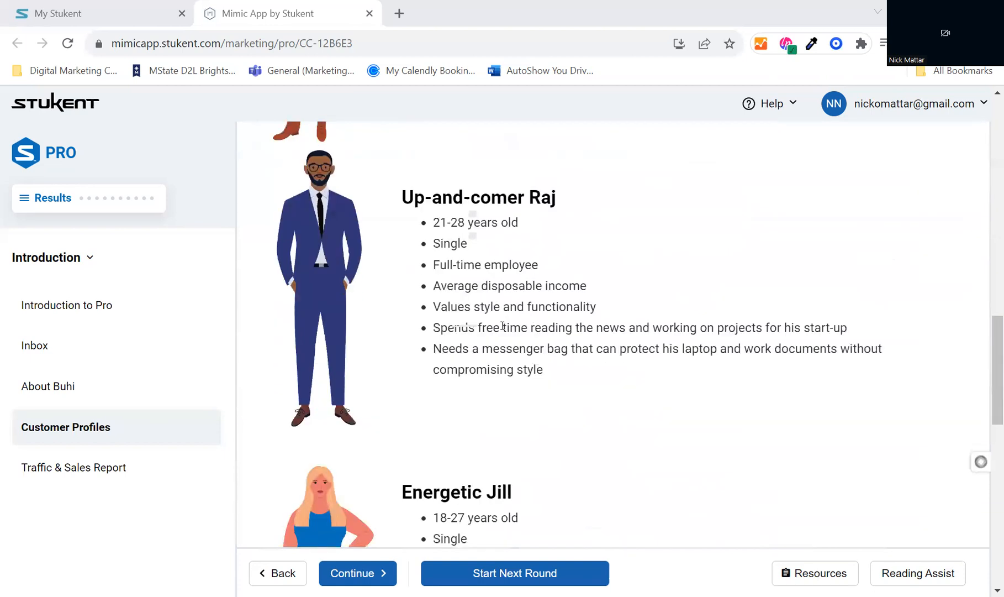
scroll(470, 422, "down", 5)
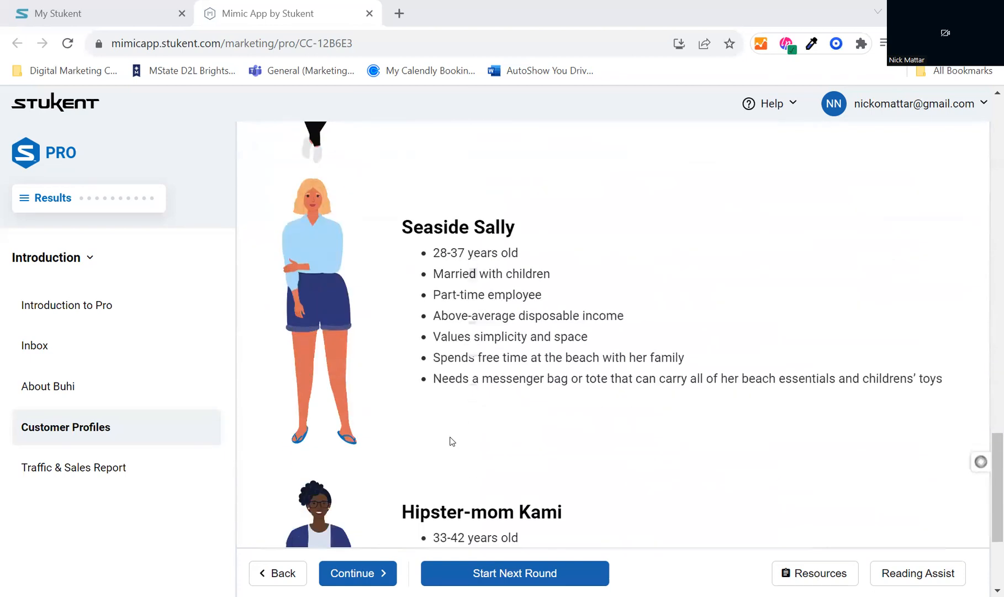
scroll(507, 460, "down", 2)
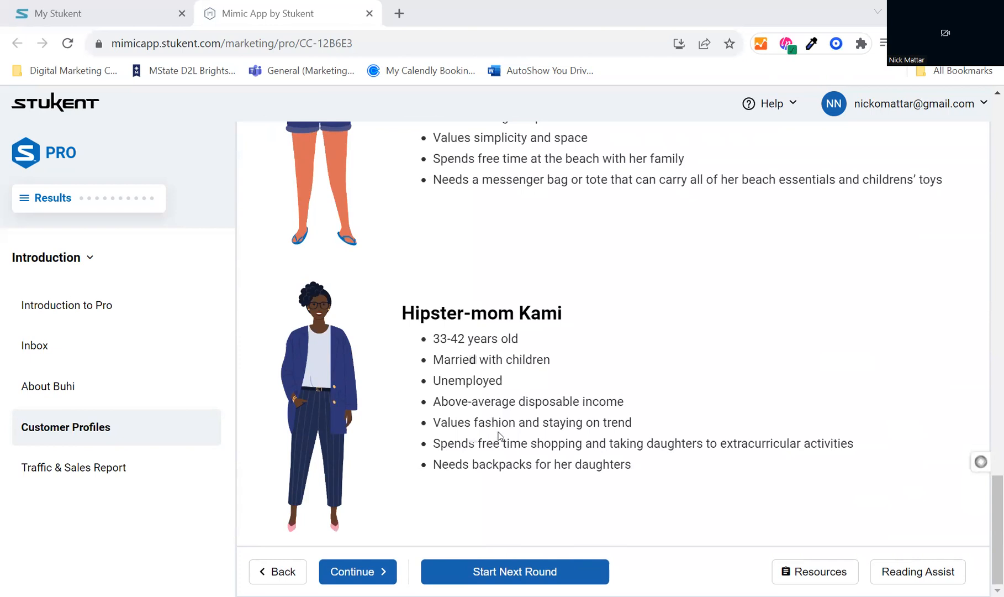
Continue to the Traffic & Sales Report and examine its website traffic graphs, including traffic by source and by product type
left_click(354, 570)
scroll(535, 404, "down", 3)
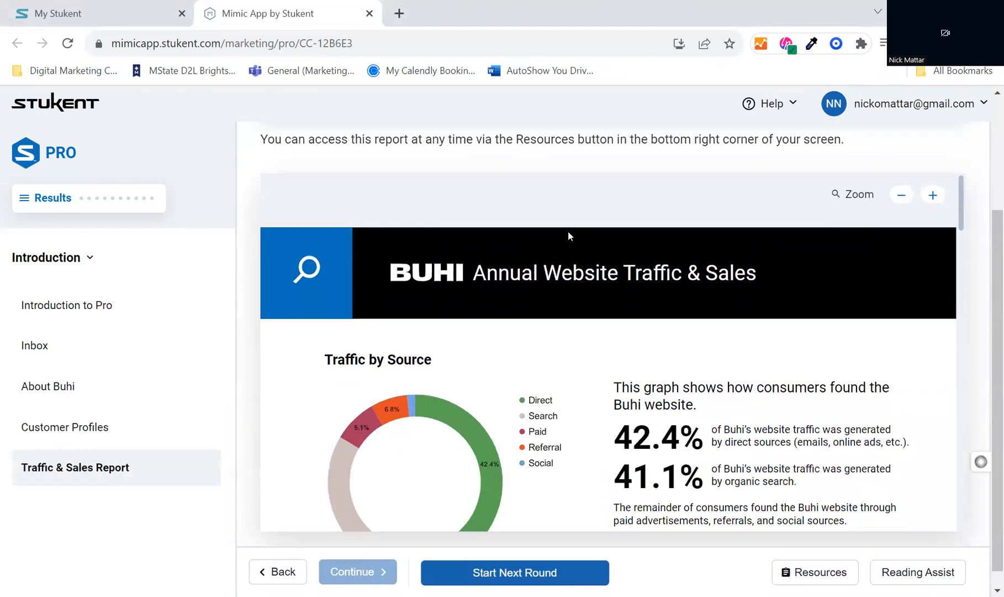
scroll(616, 292, "down", 3)
scroll(484, 277, "up", 3)
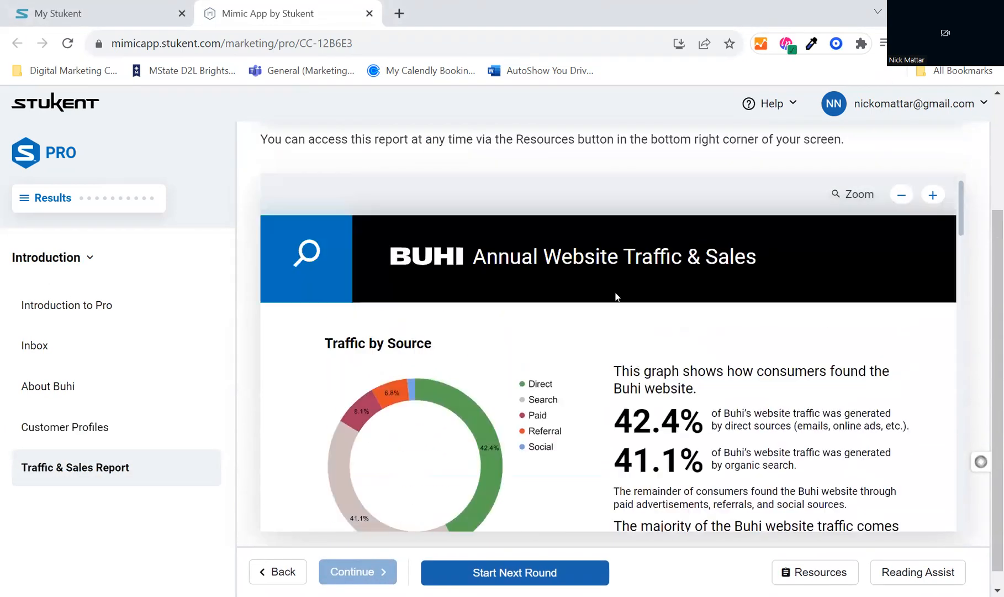
scroll(635, 318, "down", 6)
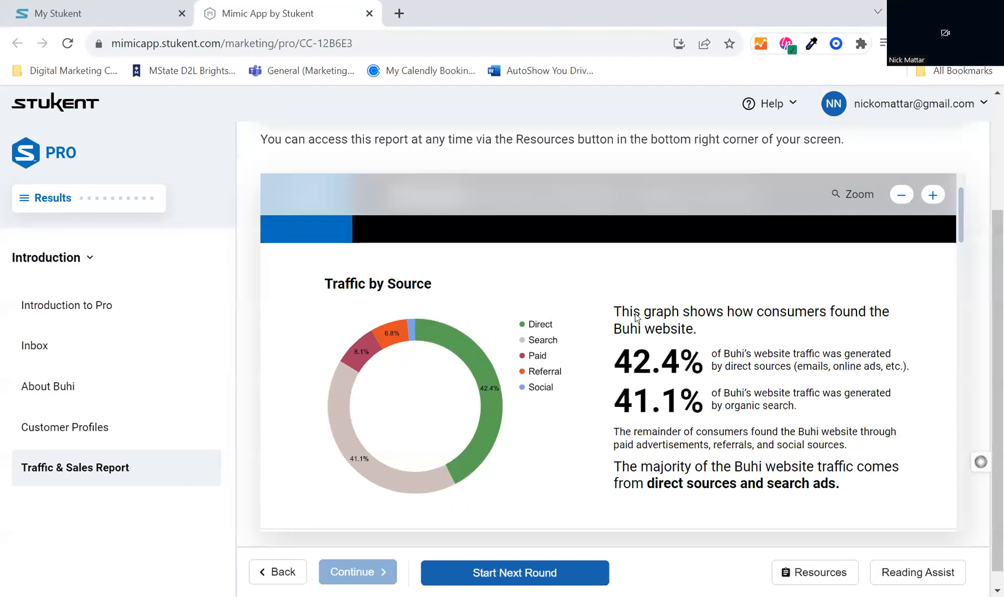
scroll(635, 317, "down", 4)
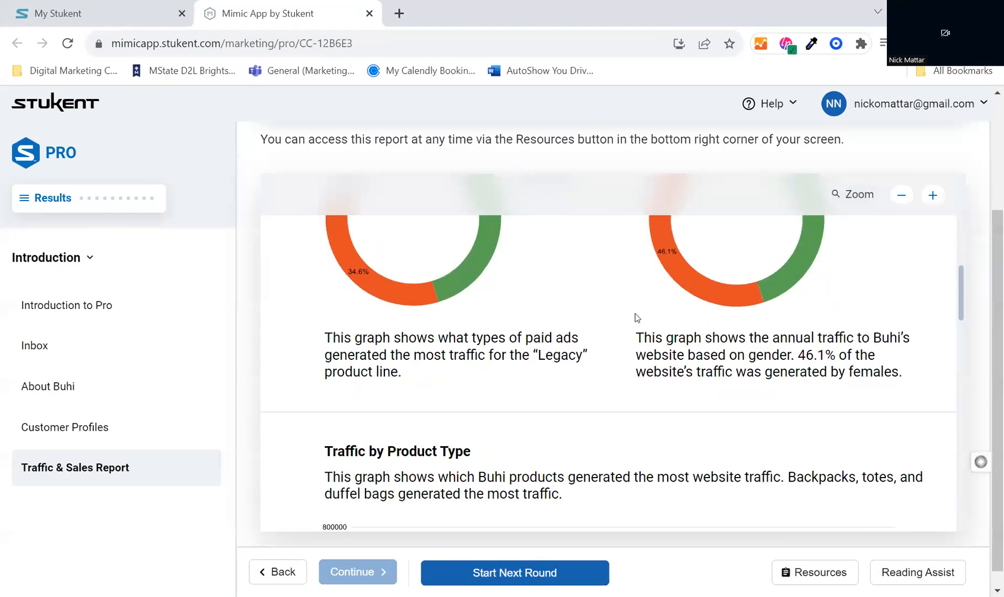
scroll(630, 379, "up", 5)
scroll(628, 379, "up", 4)
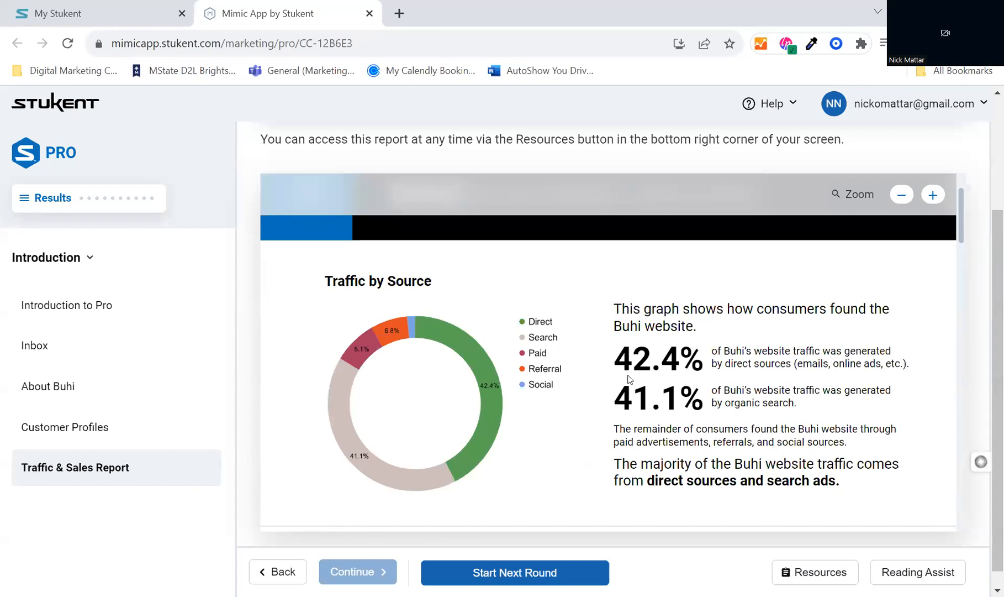
scroll(629, 379, "down", 6)
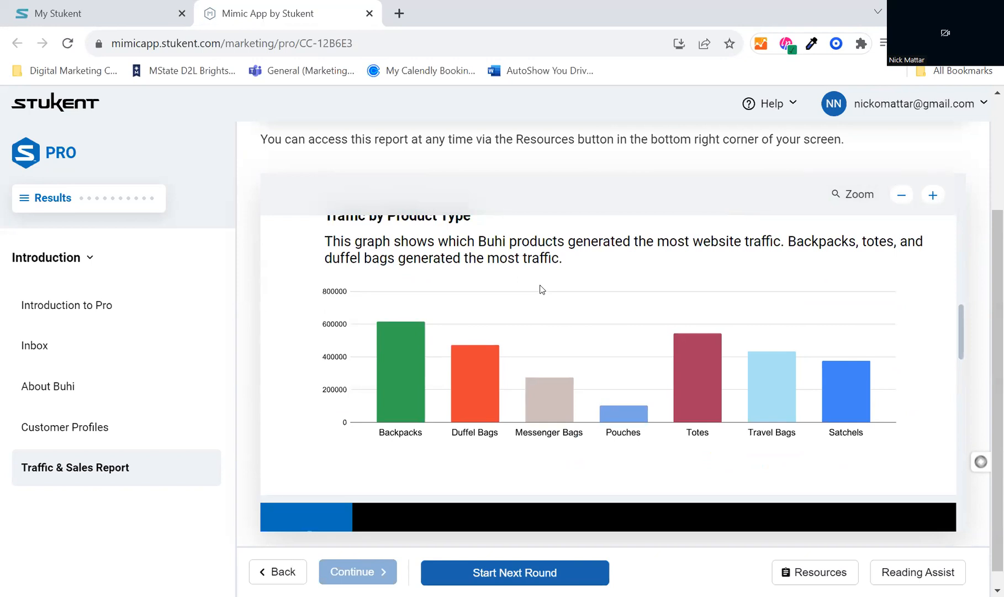
scroll(541, 288, "up", 1)
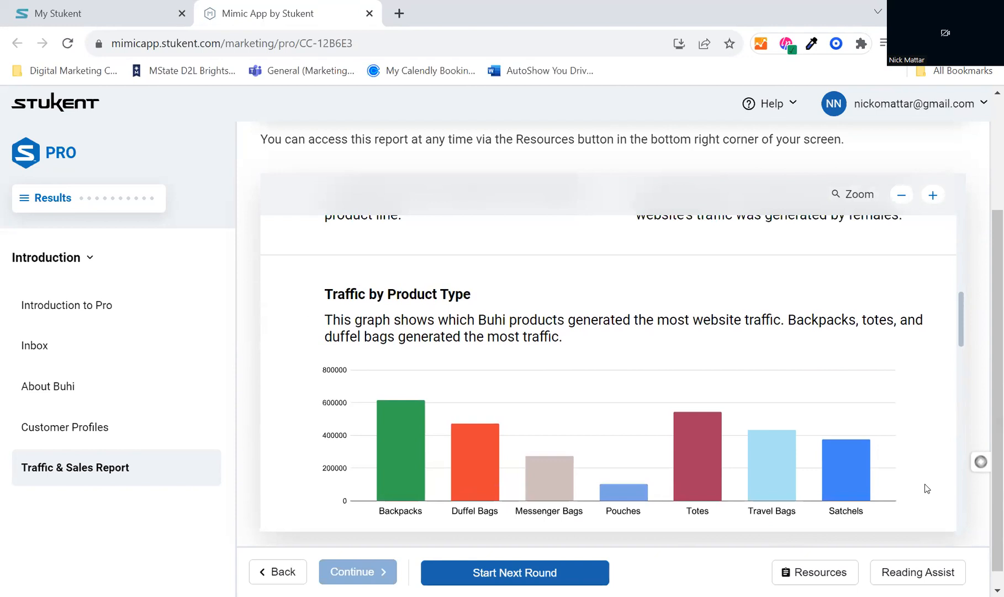
scroll(562, 298, "down", 1)
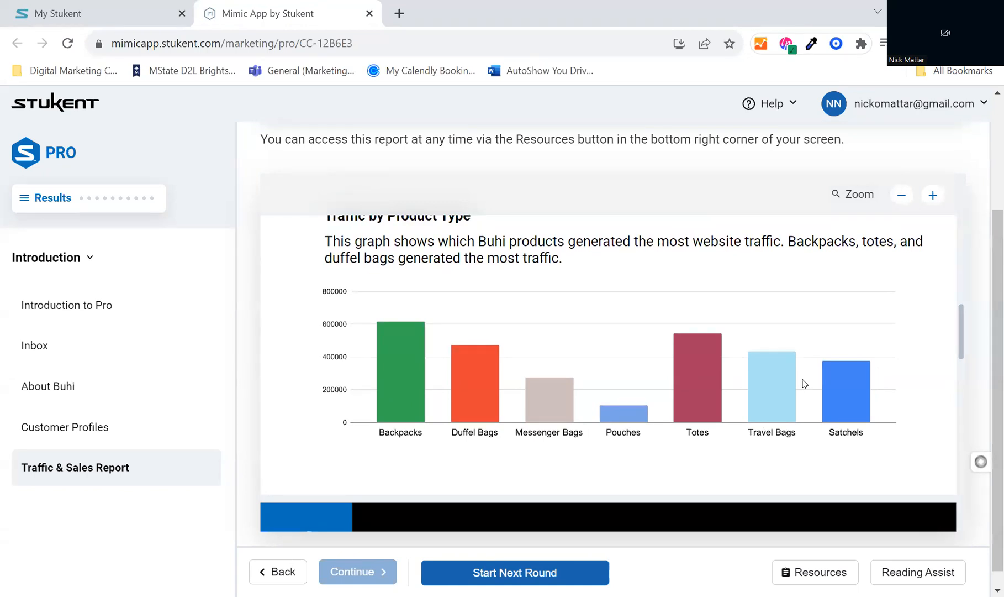
Examine the report's sales charts by age, gender and parental status through to the end of the report
scroll(718, 359, "down", 4)
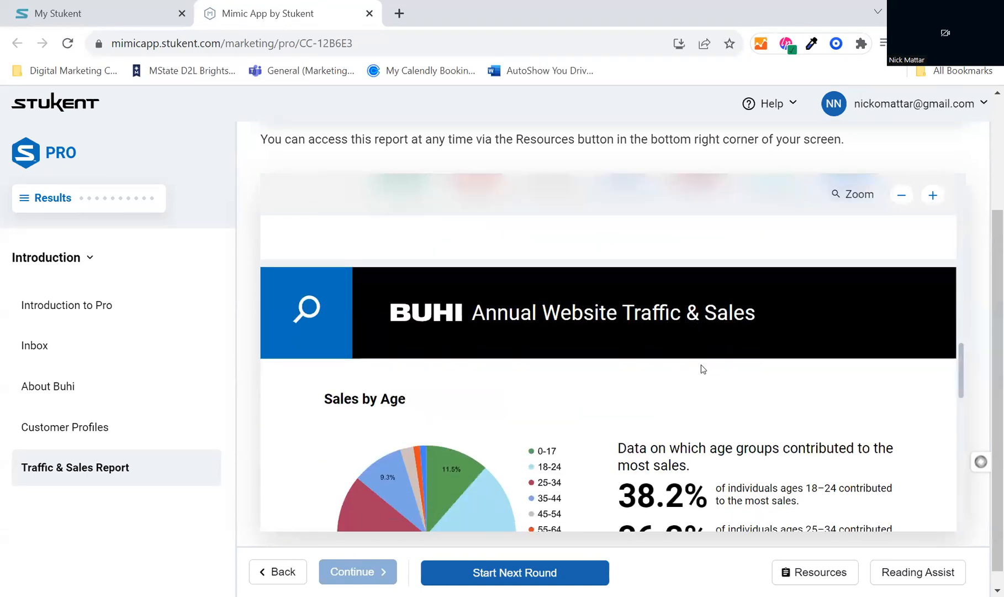
scroll(696, 392, "down", 5)
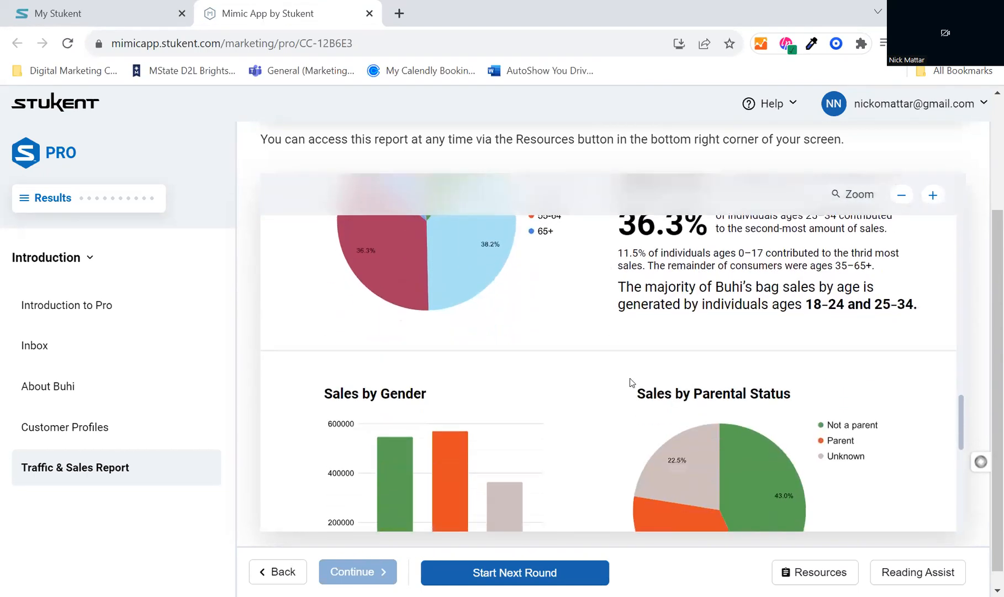
scroll(630, 378, "up", 3)
scroll(448, 396, "down", 5)
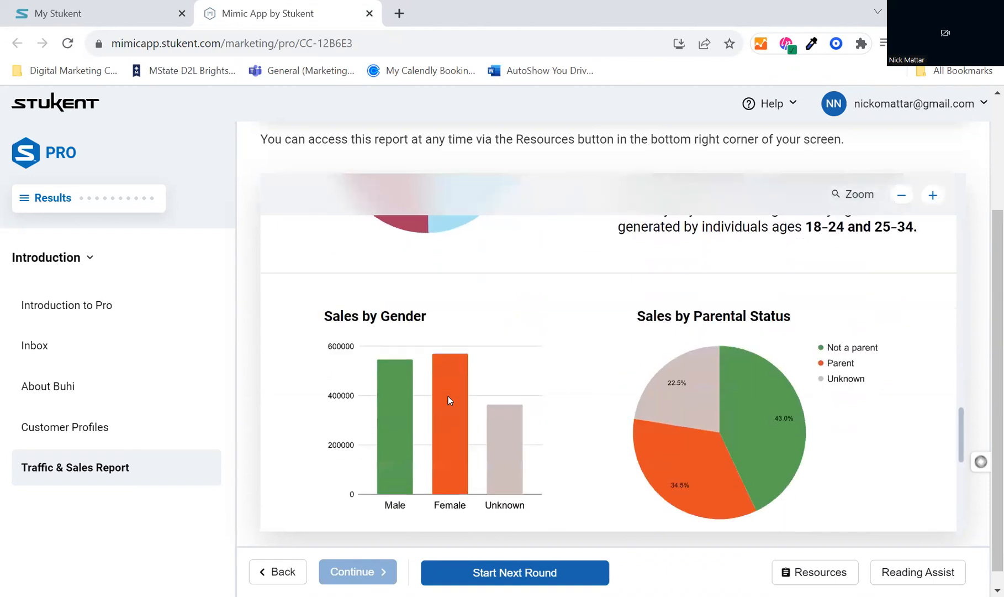
scroll(448, 396, "down", 5)
scroll(741, 369, "up", 3)
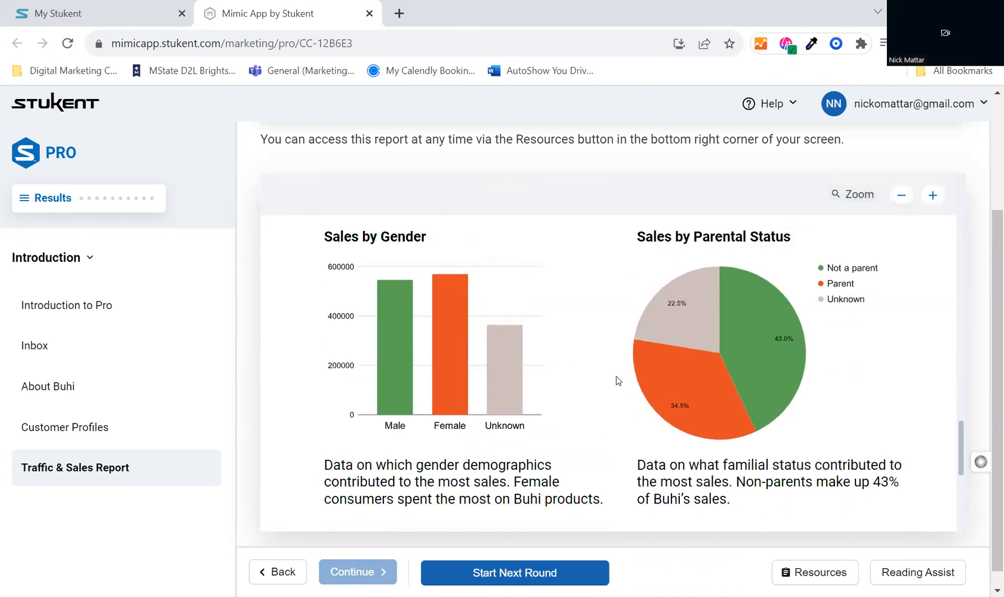
scroll(632, 368, "down", 5)
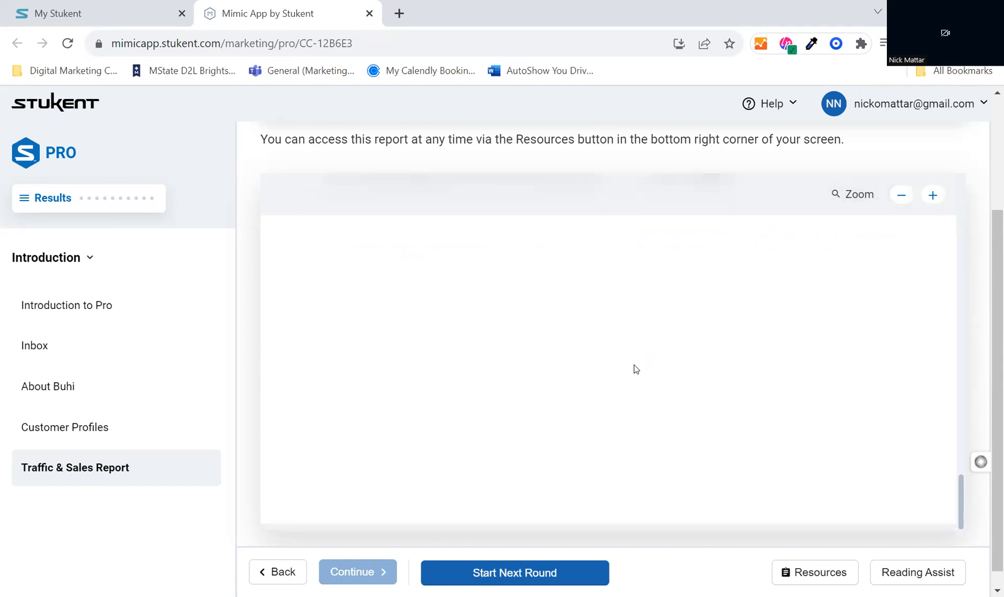
scroll(621, 387, "down", 1)
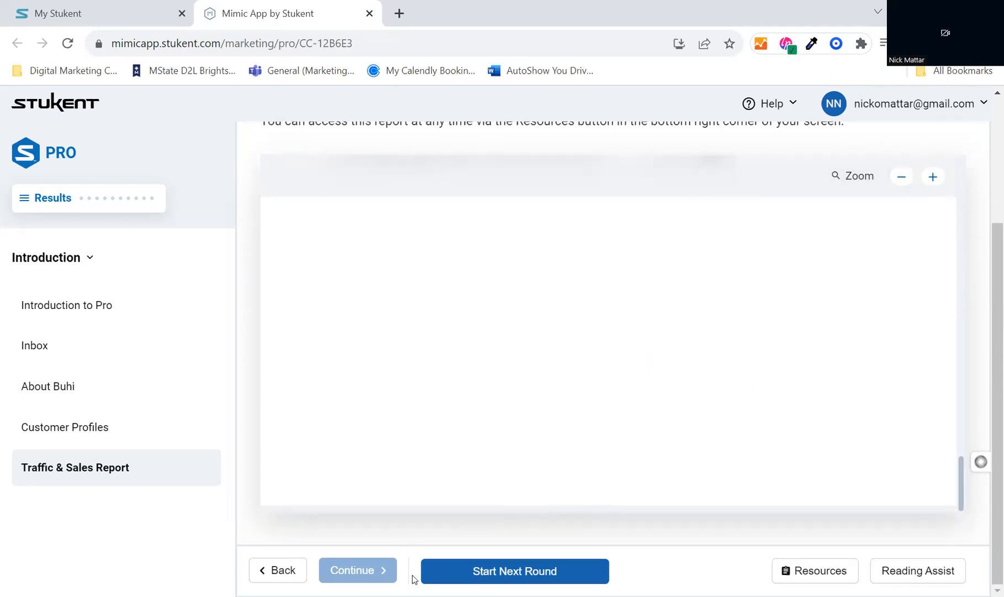
Finish the introduction by starting the next round, and bring up the Assignments list on its Scenario page
left_click(518, 569)
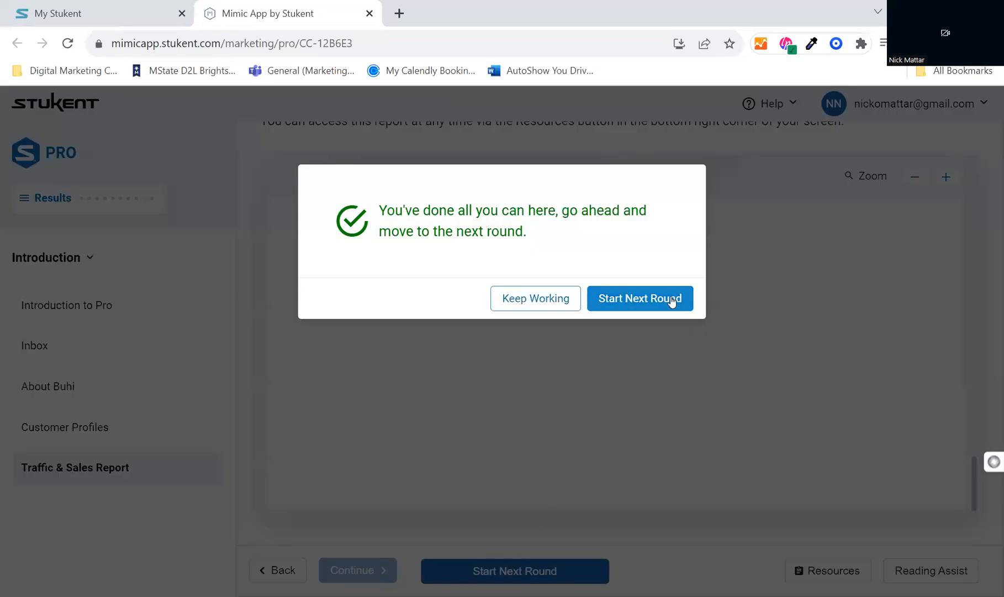
left_click(671, 298)
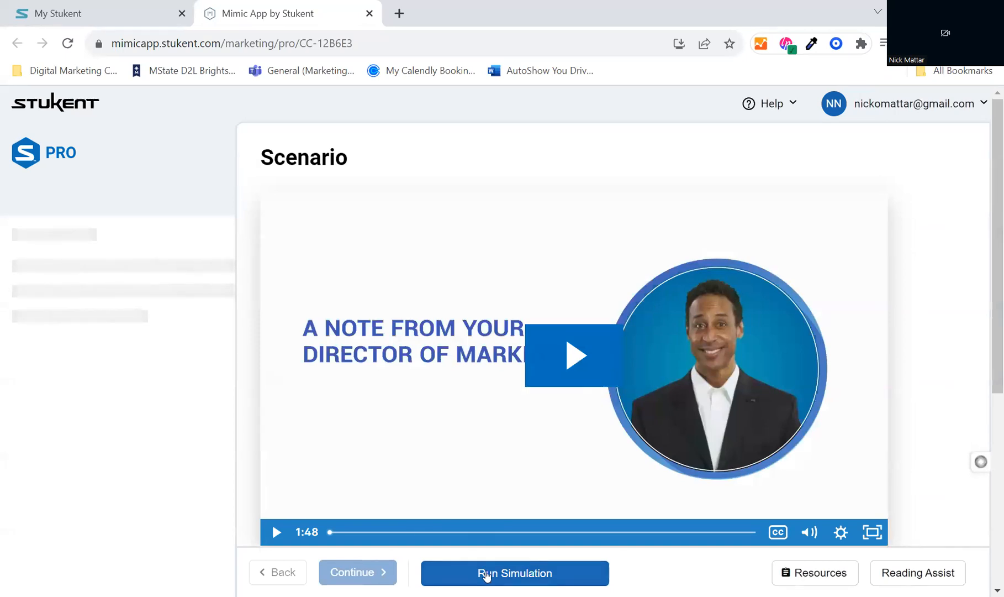
scroll(608, 483, "down", 3)
scroll(602, 477, "down", 3)
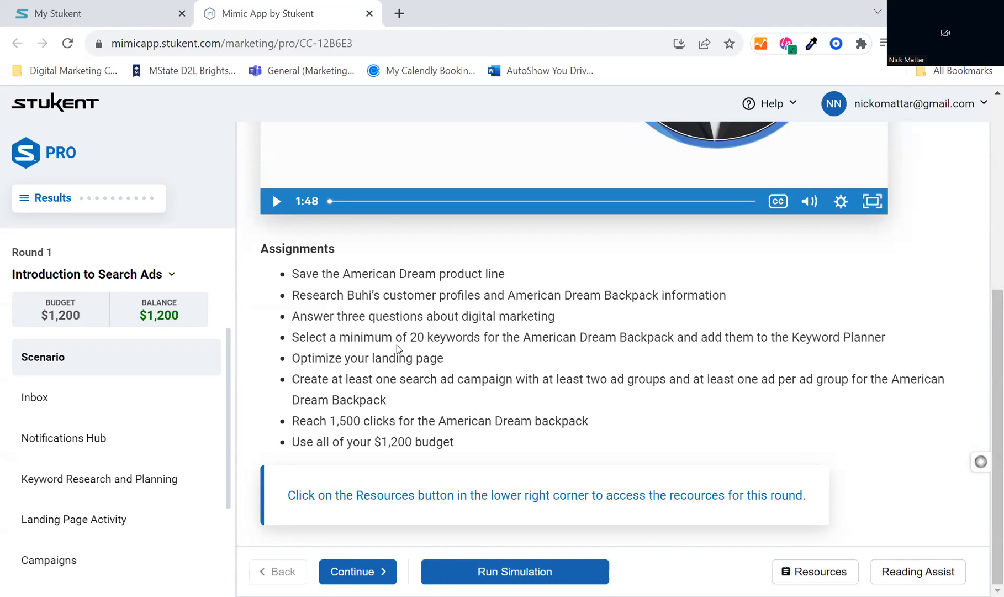
Review the round's assignments, highlighting the 1,500-click and $1,200 budget goals, and separately the tasks listed above them
left_click_drag(484, 449, 290, 429)
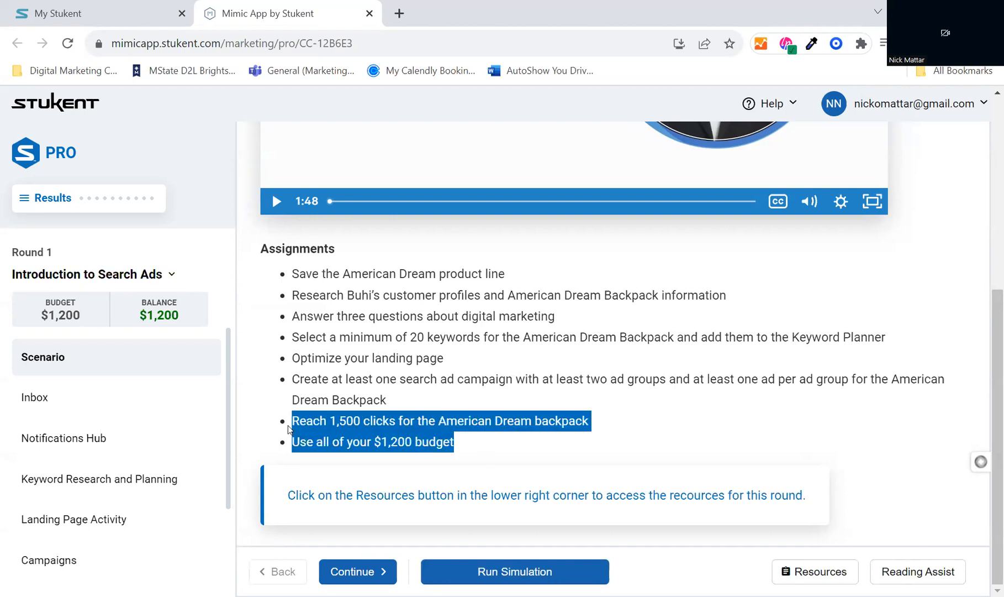
left_click(490, 449)
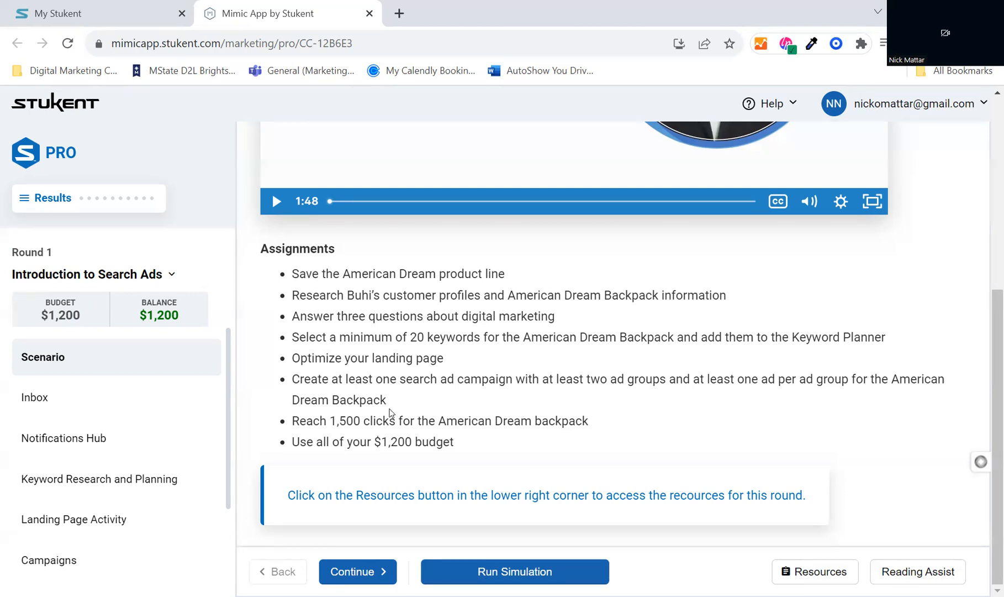
left_click_drag(401, 404, 296, 274)
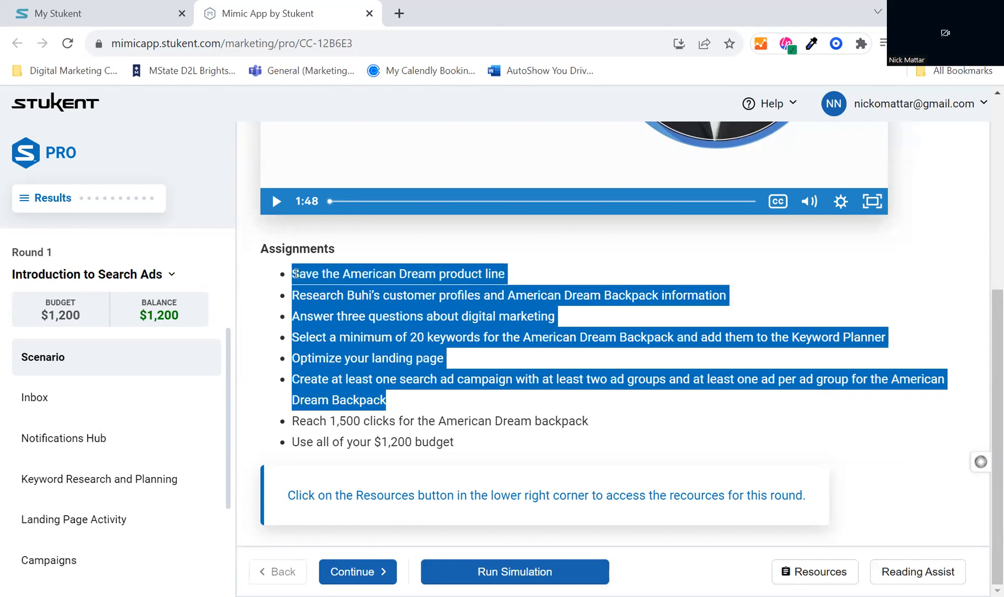
left_click(407, 403)
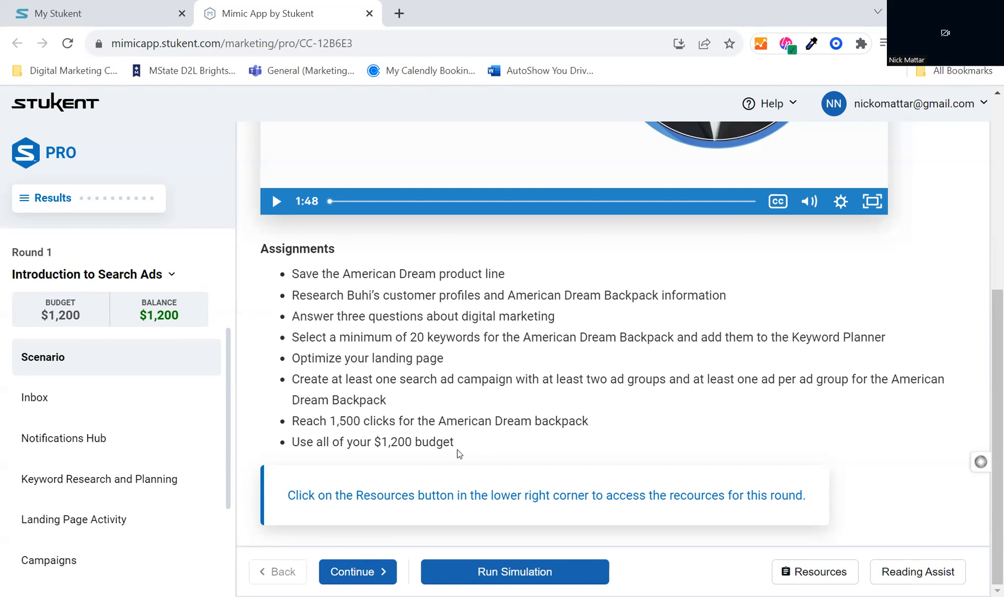
Highlight the assignments from saving the product line through reaching 1,500 clicks, and separately the keyword-selection and marketing-question tasks
left_click_drag(589, 426, 291, 273)
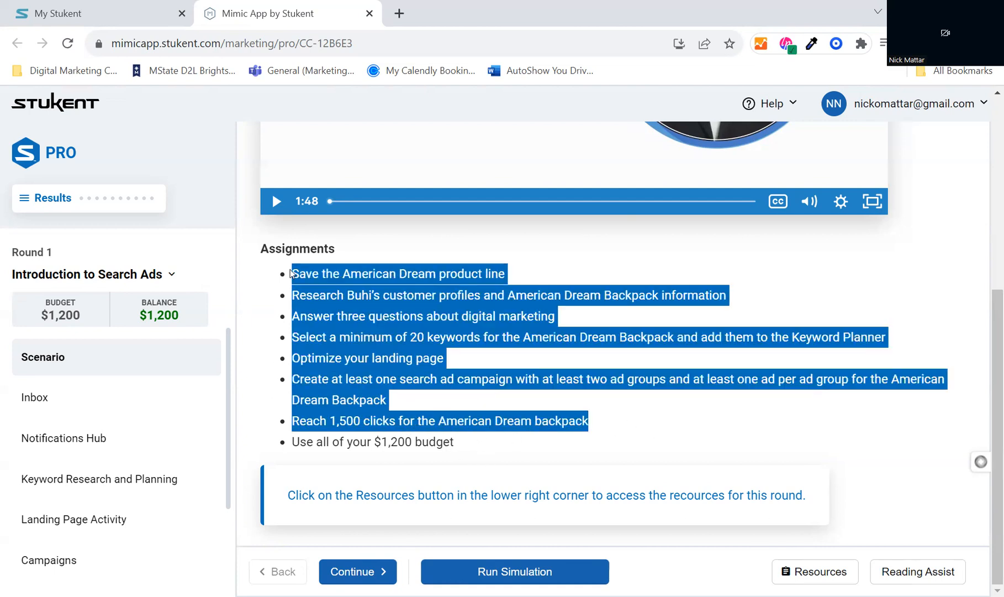
left_click(426, 400)
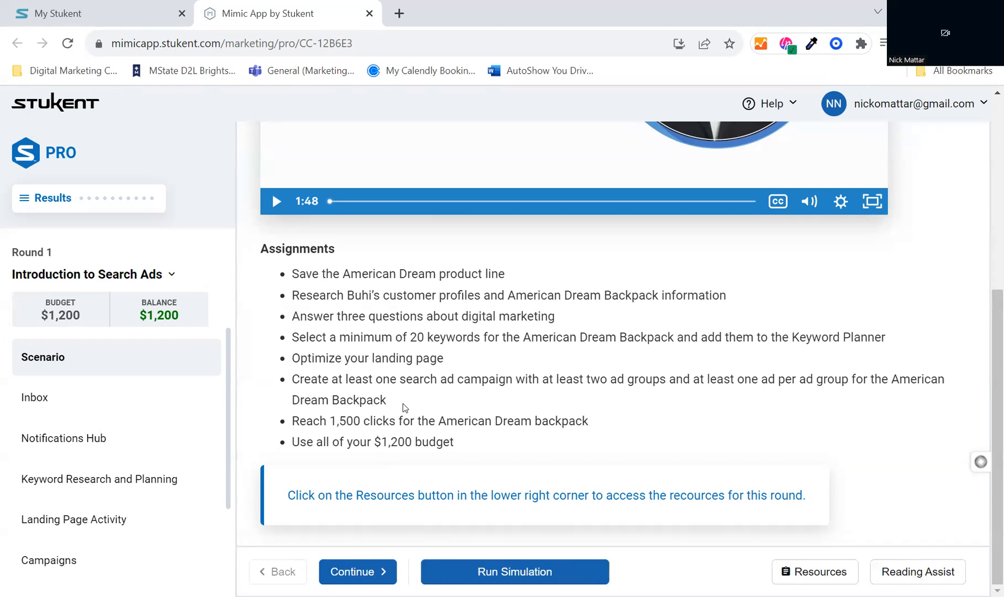
left_click_drag(462, 337, 363, 336)
left_click(485, 337)
left_click_drag(485, 338, 325, 316)
left_click(493, 373)
Continue to the Inbox and read the director's message about the American Dream Backpack search campaign through to its attachment
left_click(363, 570)
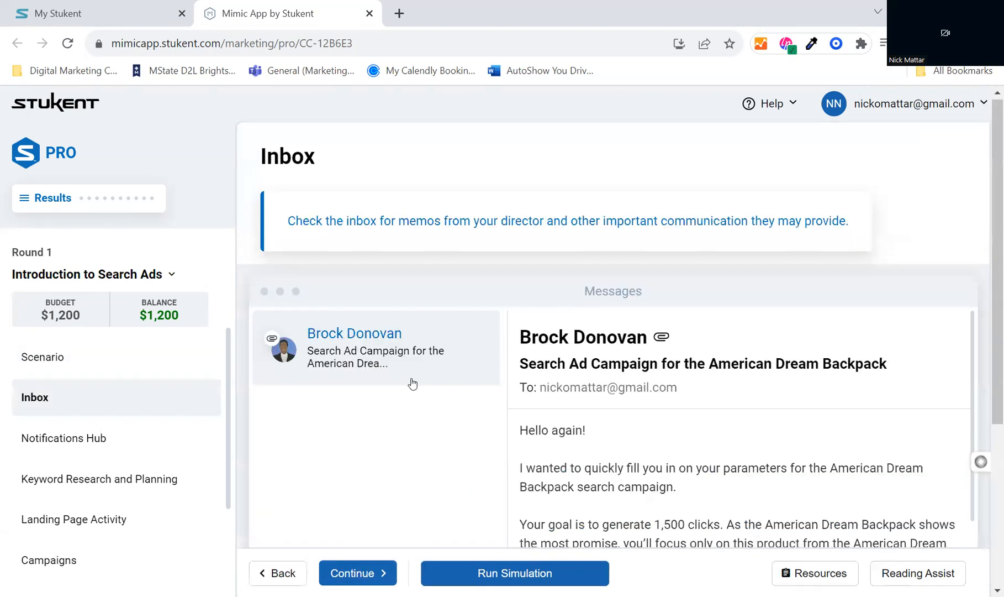
scroll(713, 269, "down", 5)
scroll(712, 269, "down", 5)
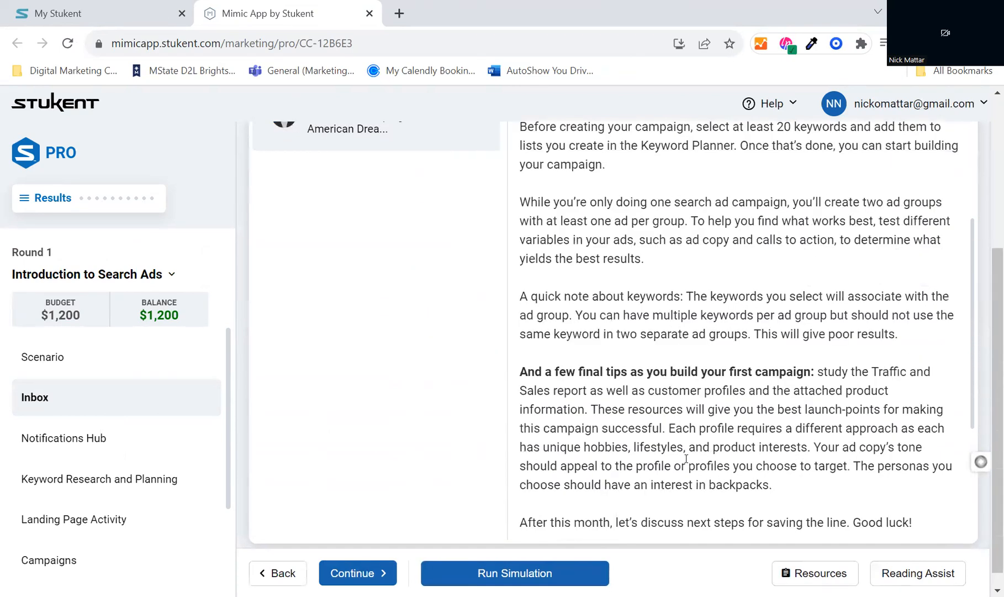
scroll(685, 458, "down", 3)
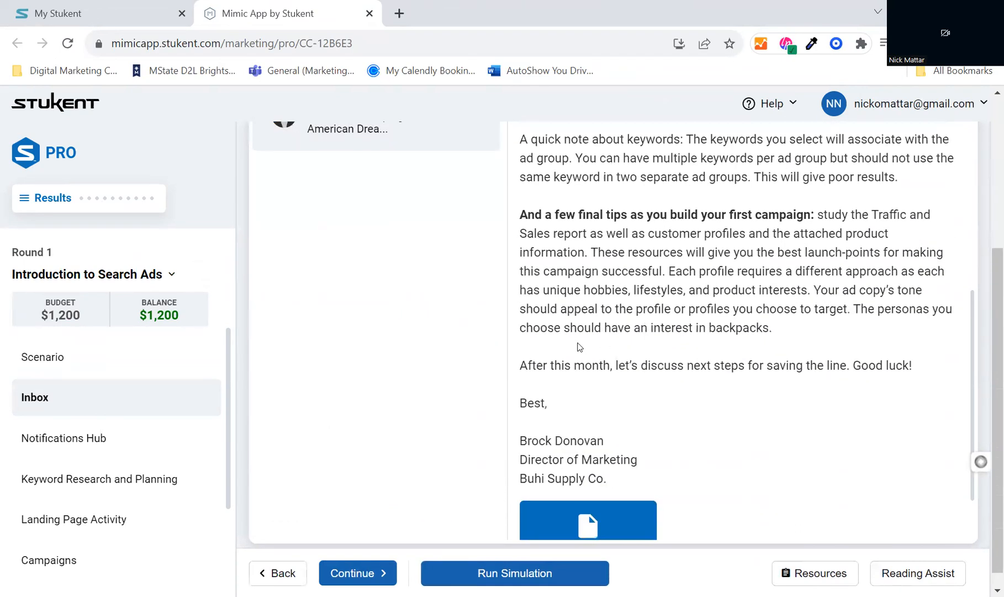
scroll(607, 448, "down", 2)
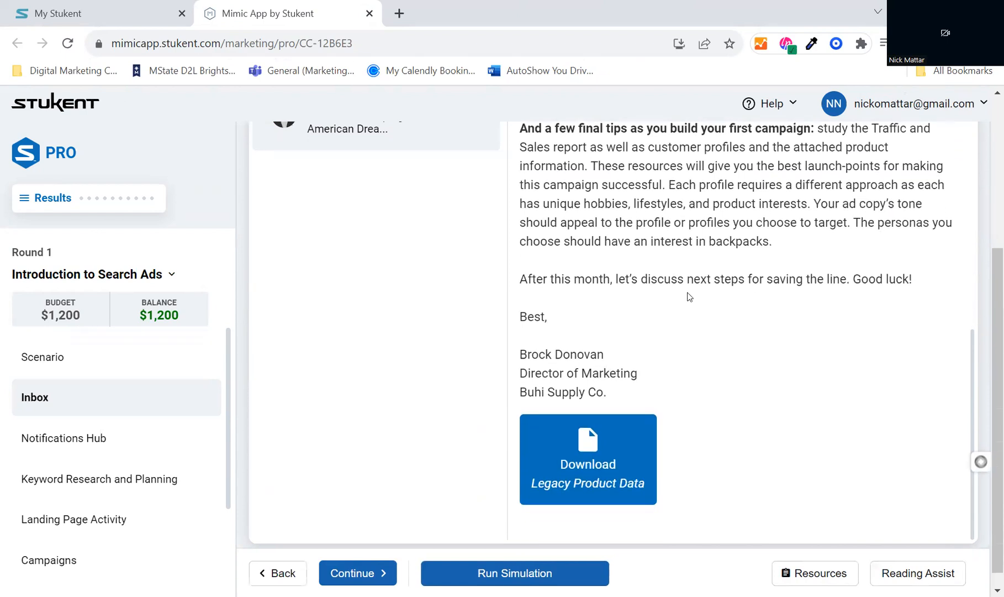
Continue to the Notifications Hub and view the messages from the intern, the director and the friend starting a business
left_click(358, 572)
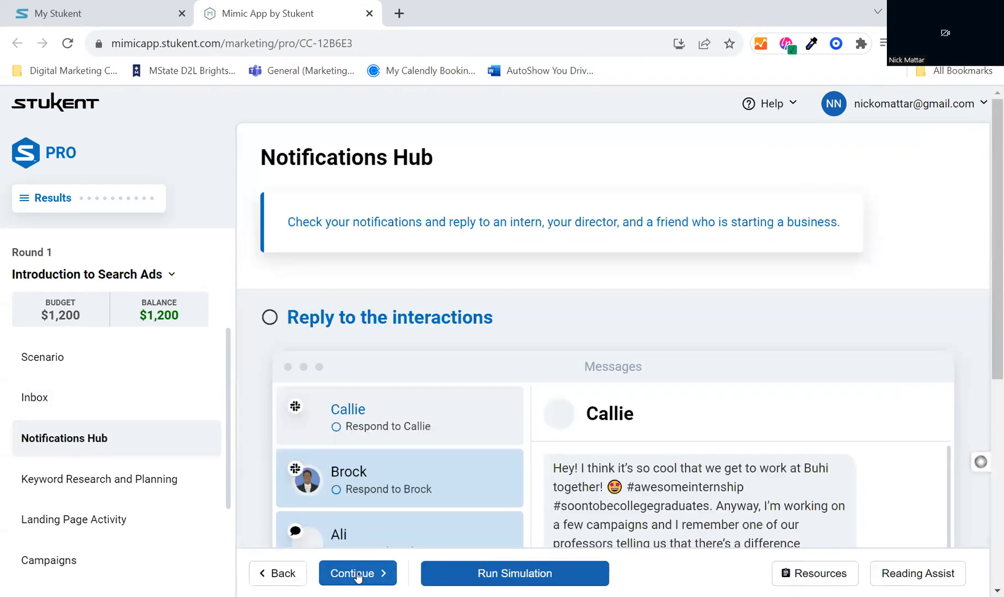
scroll(457, 284, "down", 1)
scroll(457, 284, "down", 2)
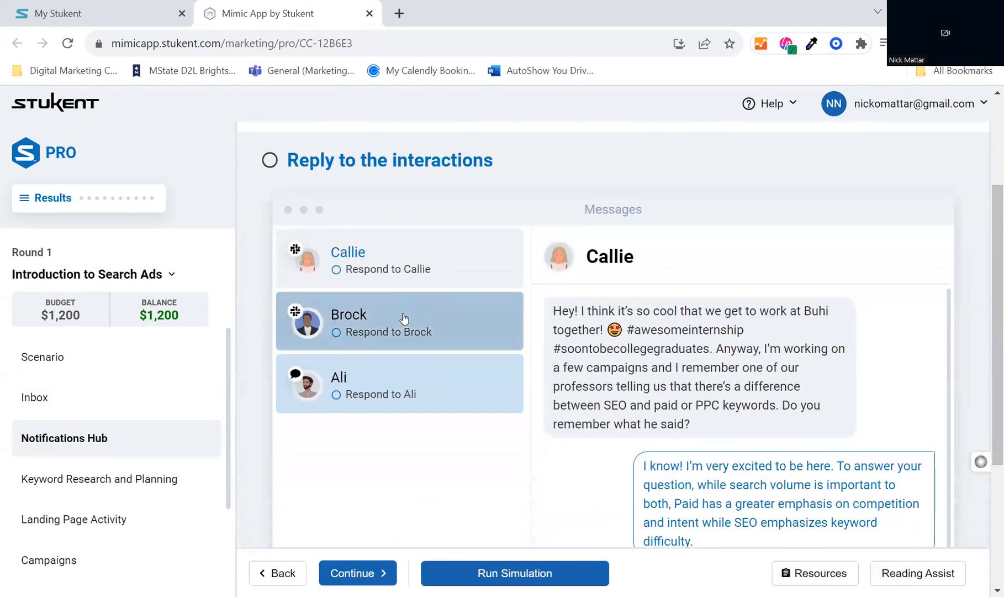
scroll(425, 265, "down", 2)
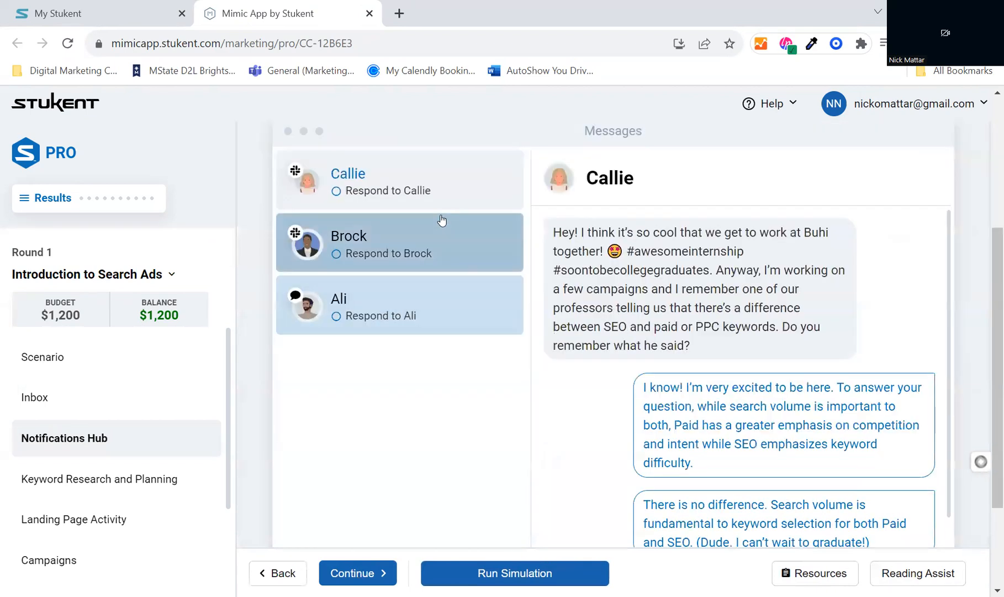
left_click(437, 248)
scroll(427, 292, "down", 1)
left_click(411, 241)
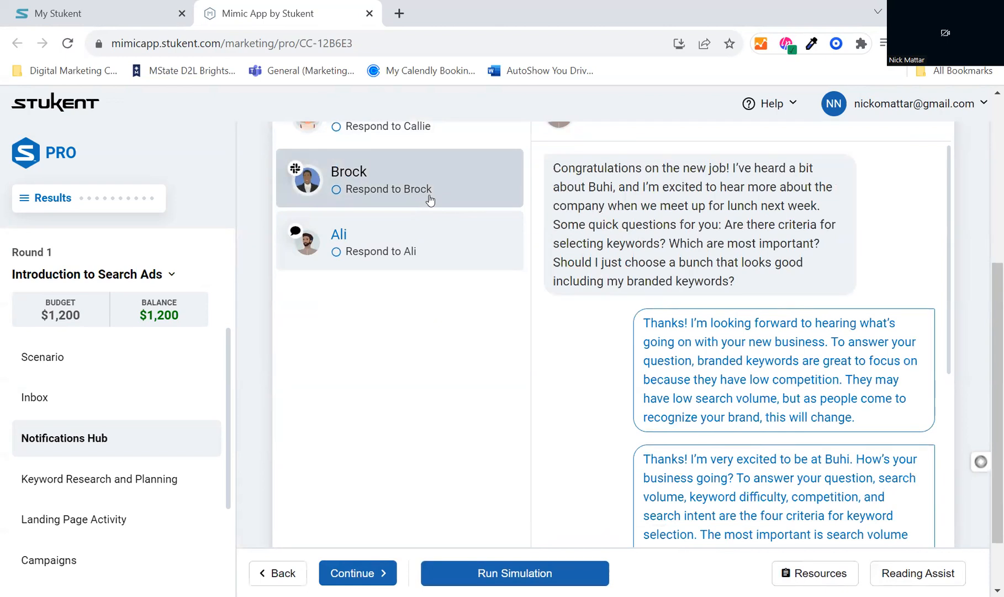
Continue through the Keyword Research and Planning page and the Landing Page Activity page, viewing their walkthrough video sections
left_click(364, 580)
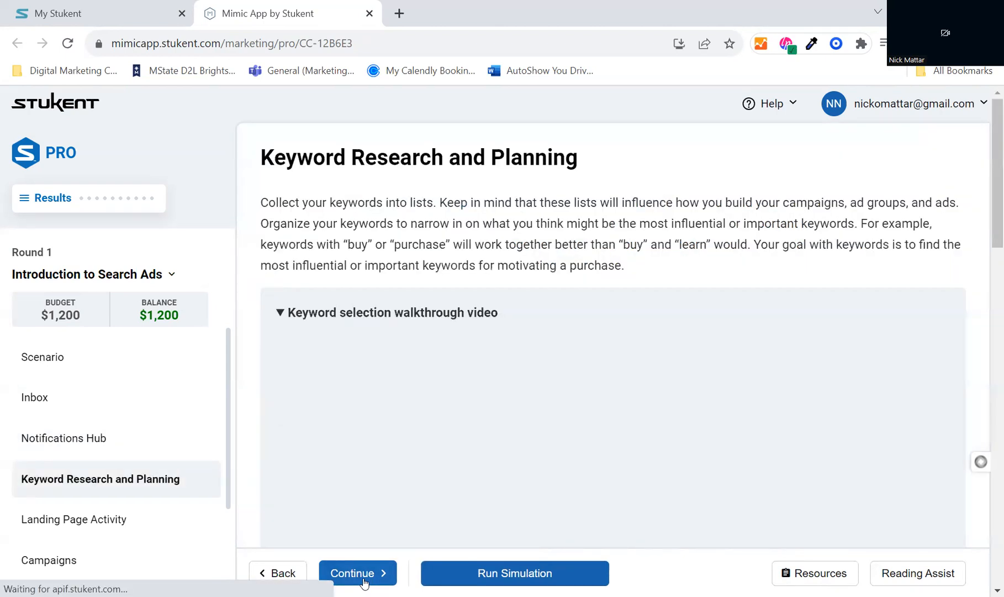
scroll(502, 308, "down", 6)
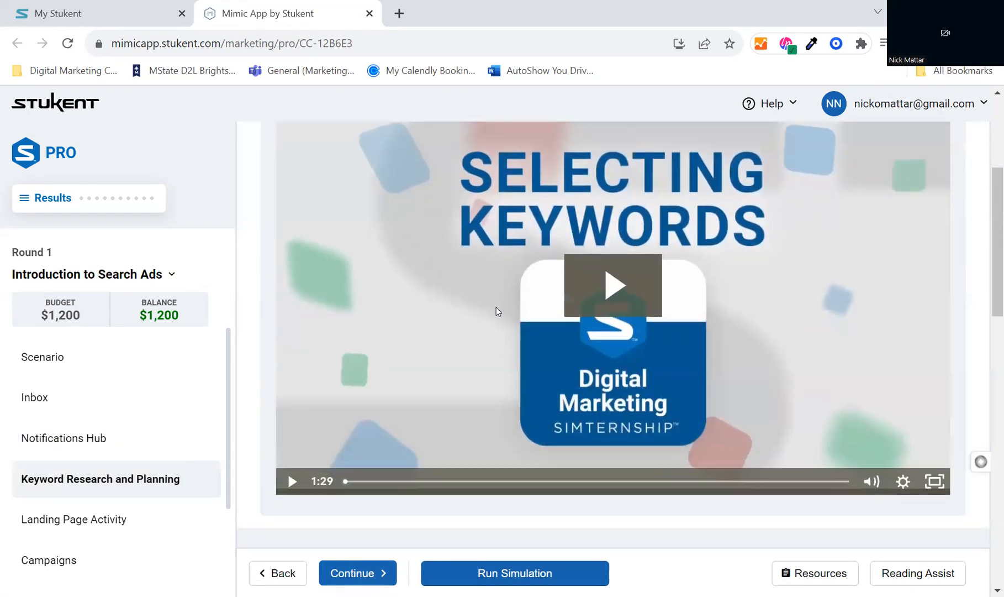
scroll(520, 455, "up", 2)
left_click(365, 574)
scroll(535, 428, "down", 3)
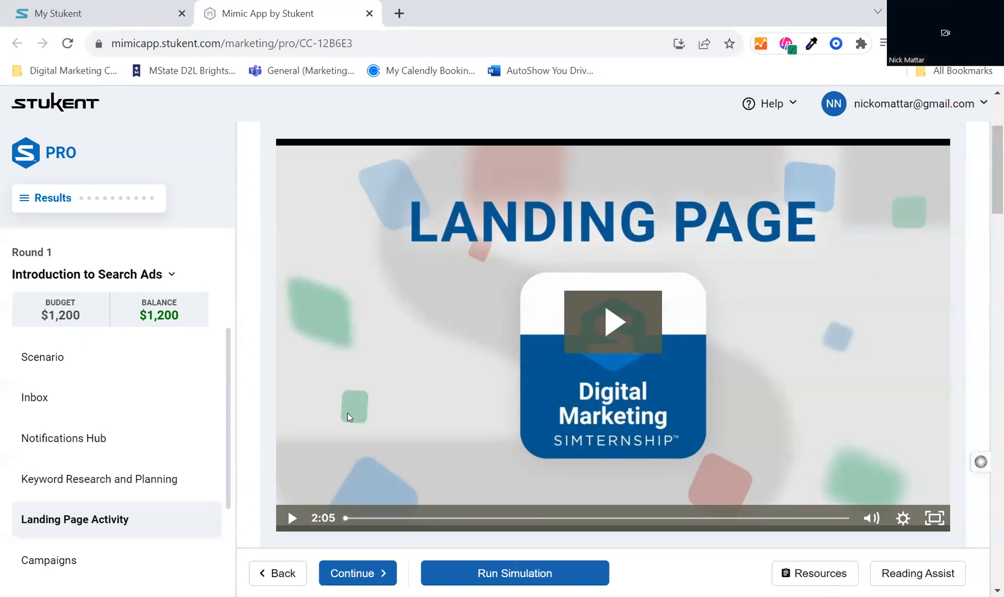
Continue to the Campaigns page and look over its instructions, the search ad walkthrough video and the campaign controls
left_click(367, 573)
scroll(510, 284, "down", 5)
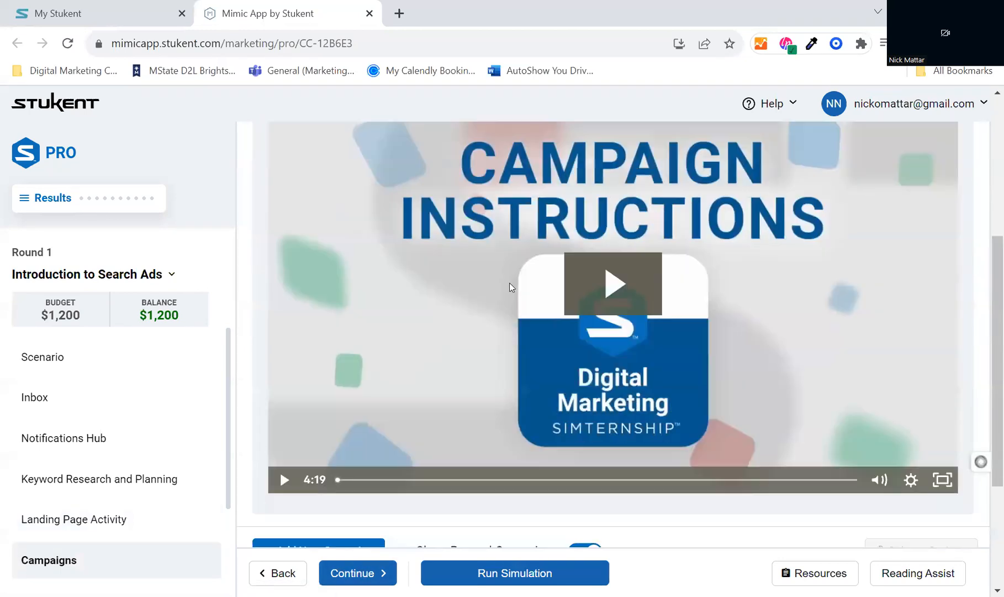
scroll(403, 445, "up", 4)
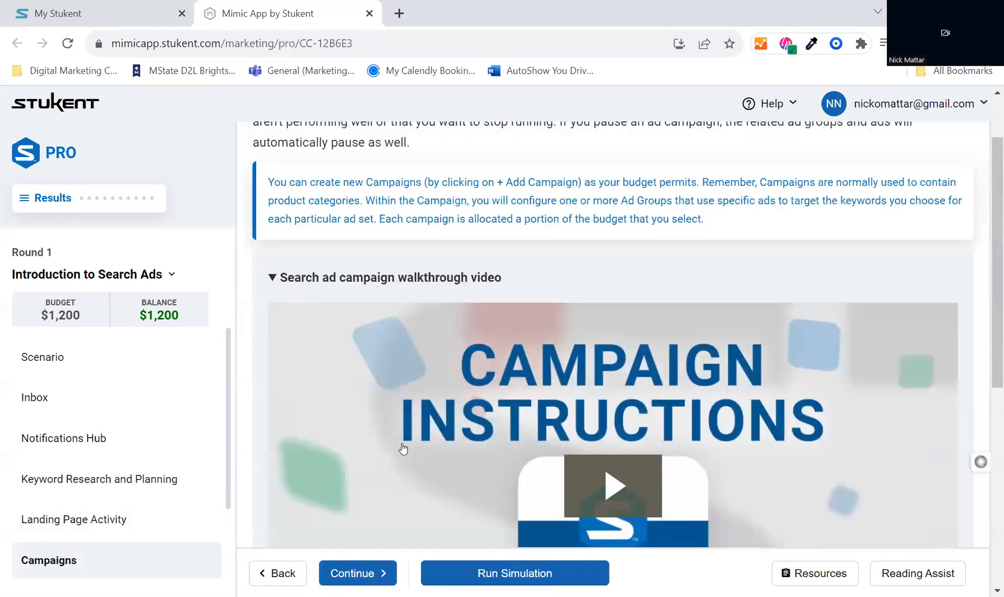
scroll(381, 441, "down", 7)
Start a new search ad campaign with the goal Sales and the name "Test 1"
left_click(326, 354)
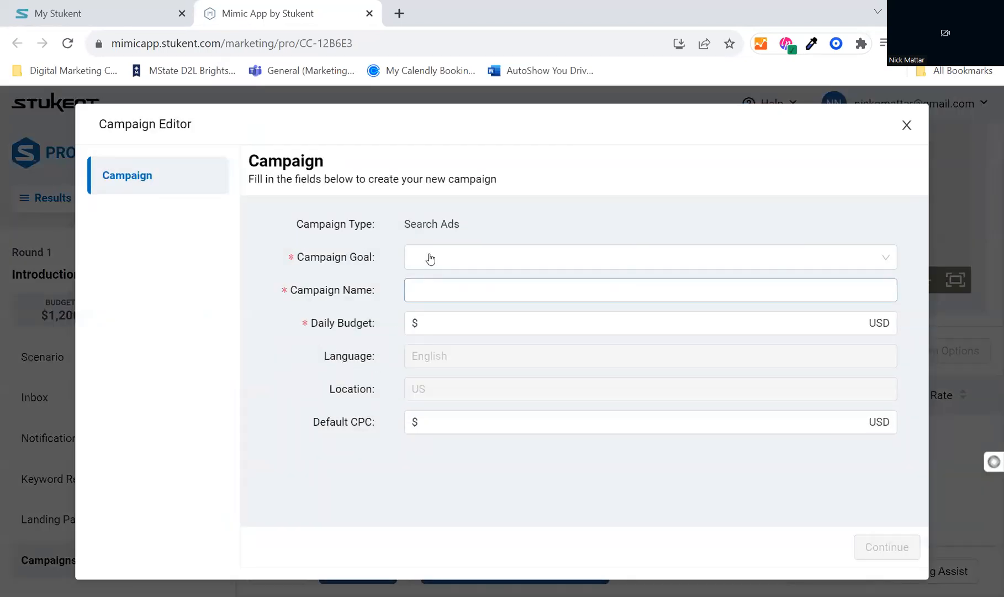
left_click(436, 256)
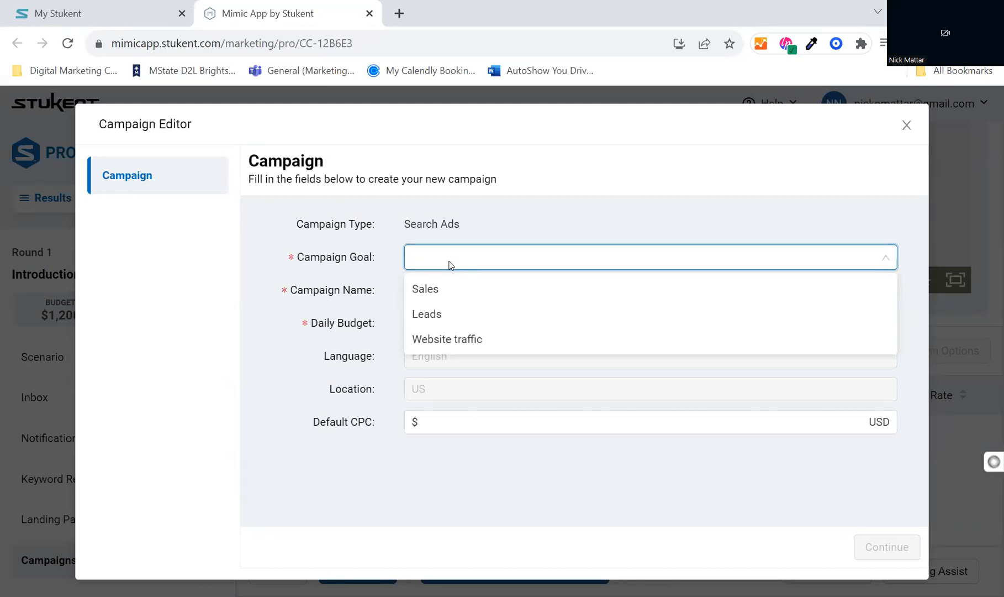
left_click(451, 290)
left_click(450, 291)
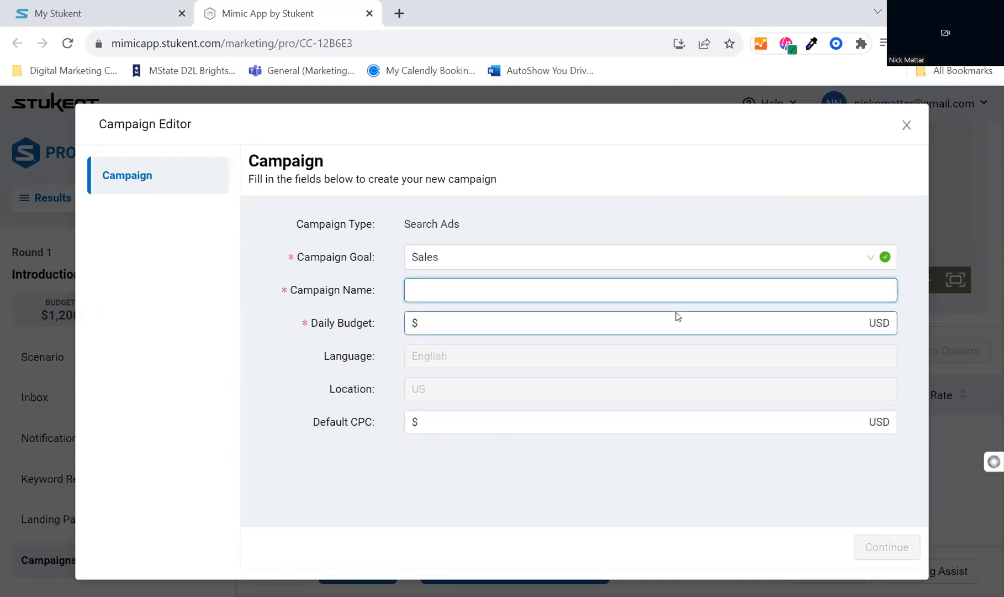
type("Test 1")
Try a daily budget of $150 for the new campaign
left_click(663, 325)
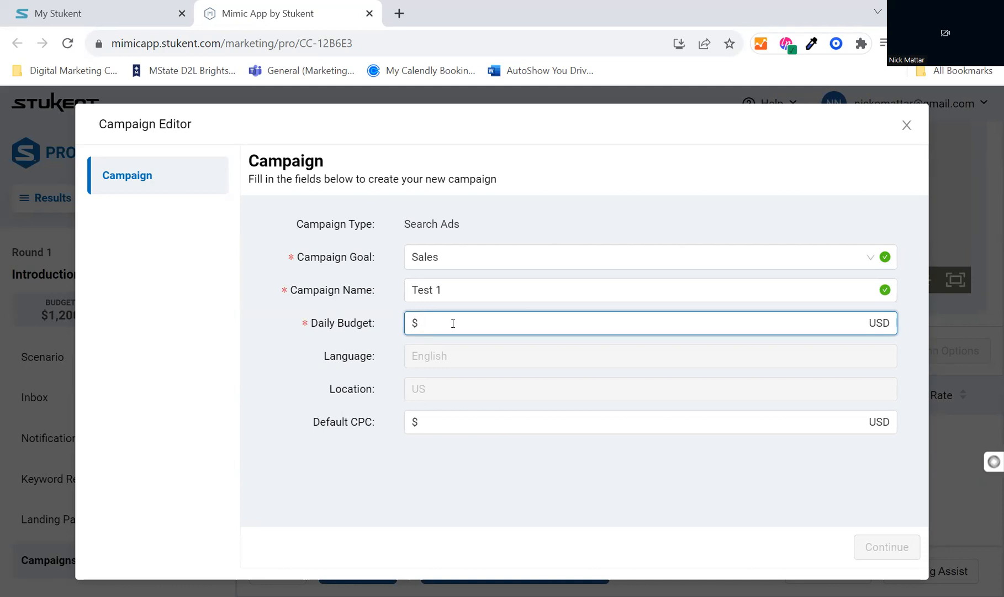
type("150")
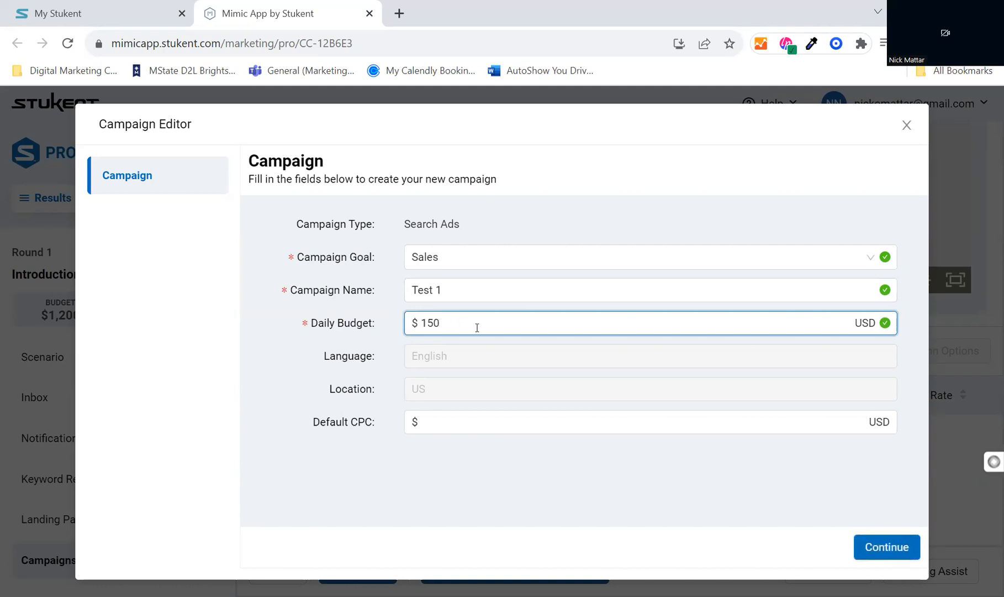
left_click(464, 423)
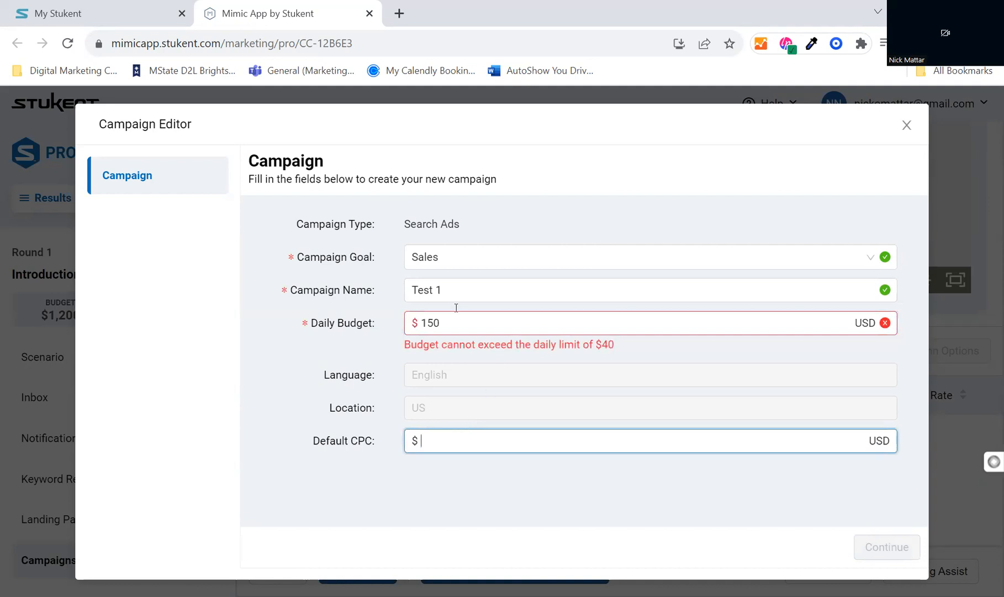
Set the campaign's daily budget to $40, leave its default CPC blank, and continue to the ad group
left_click_drag(451, 322, 394, 326)
type("40")
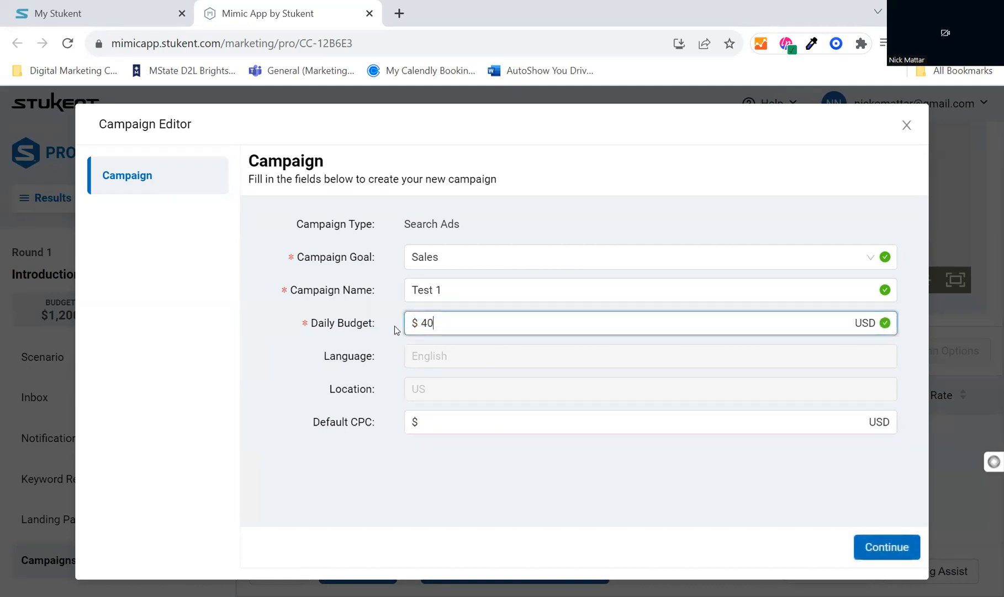
left_click(450, 418)
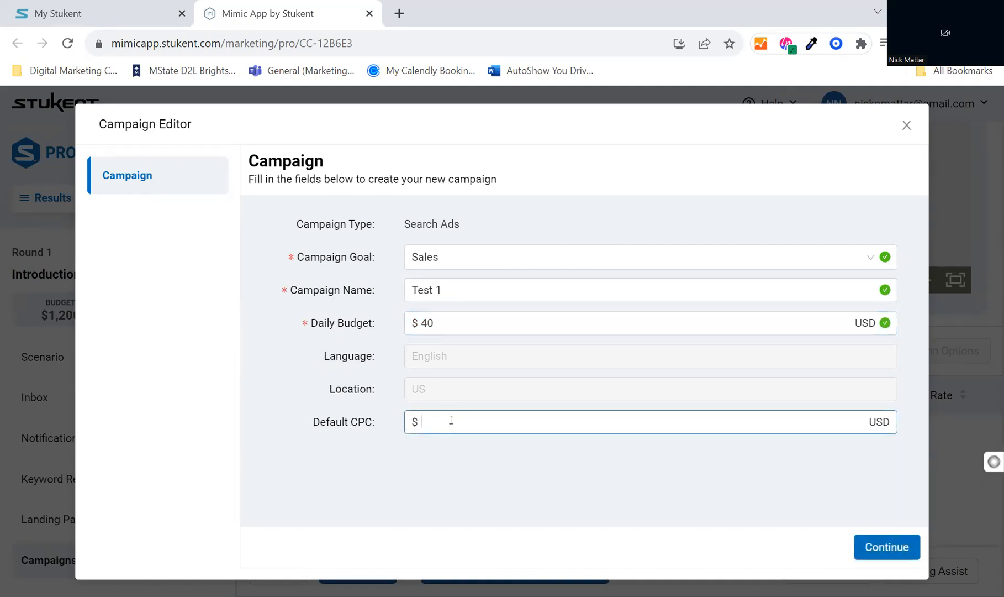
left_click(394, 462)
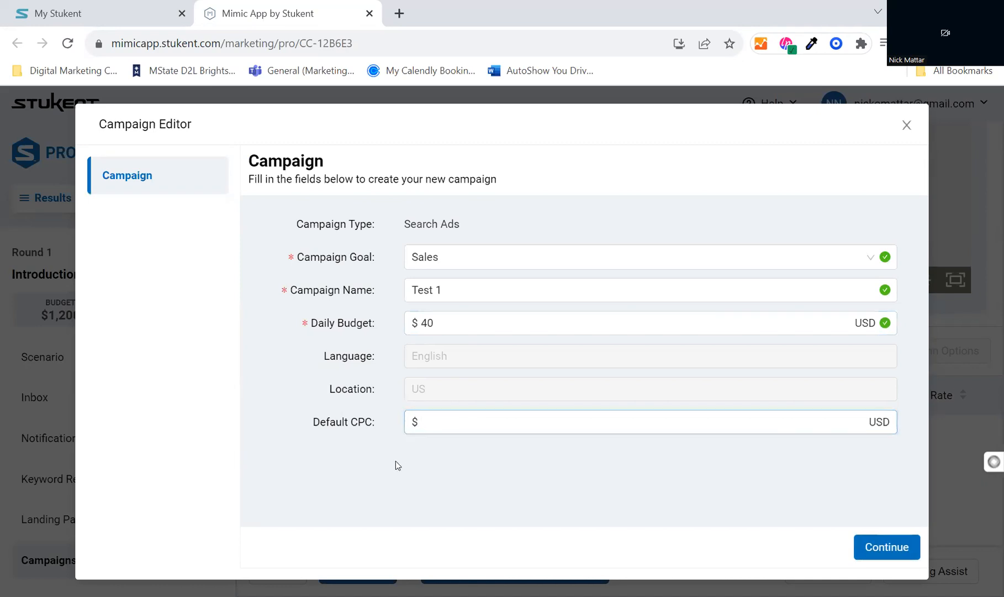
left_click(901, 549)
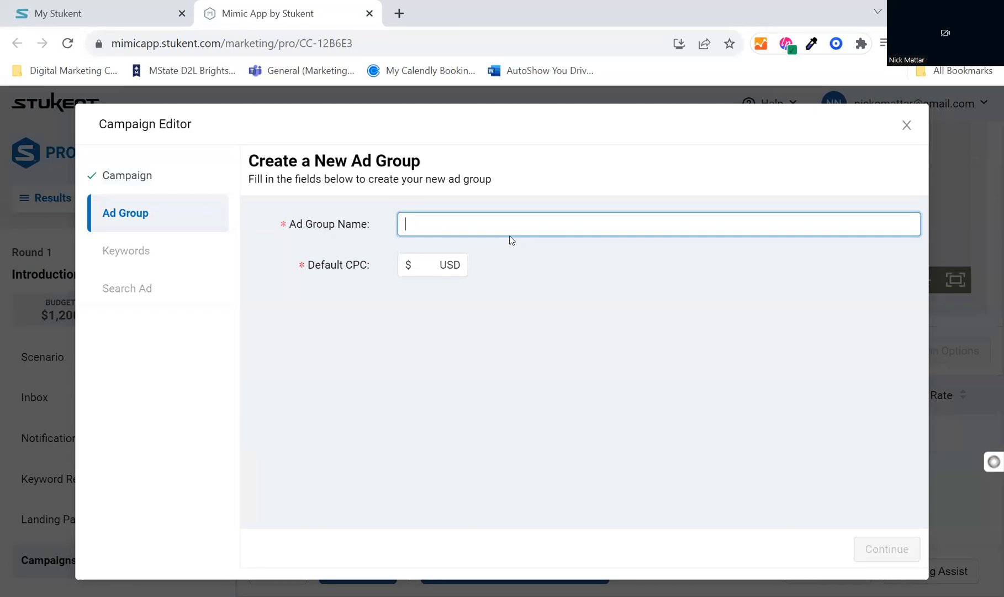
Name the new ad group "Test group", set its default CPC to $1, and continue to keyword selection
type("Test group")
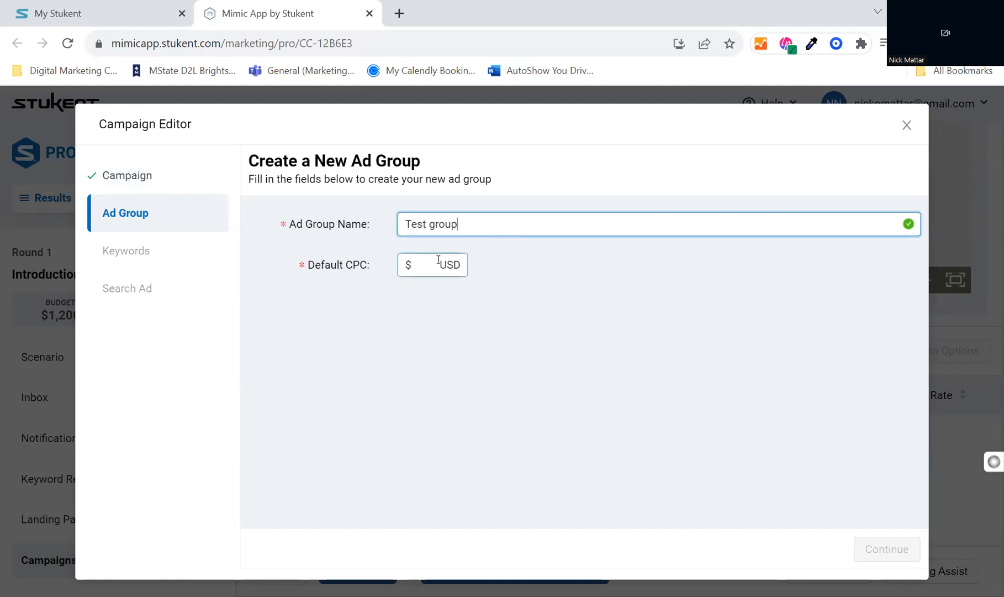
left_click(459, 259)
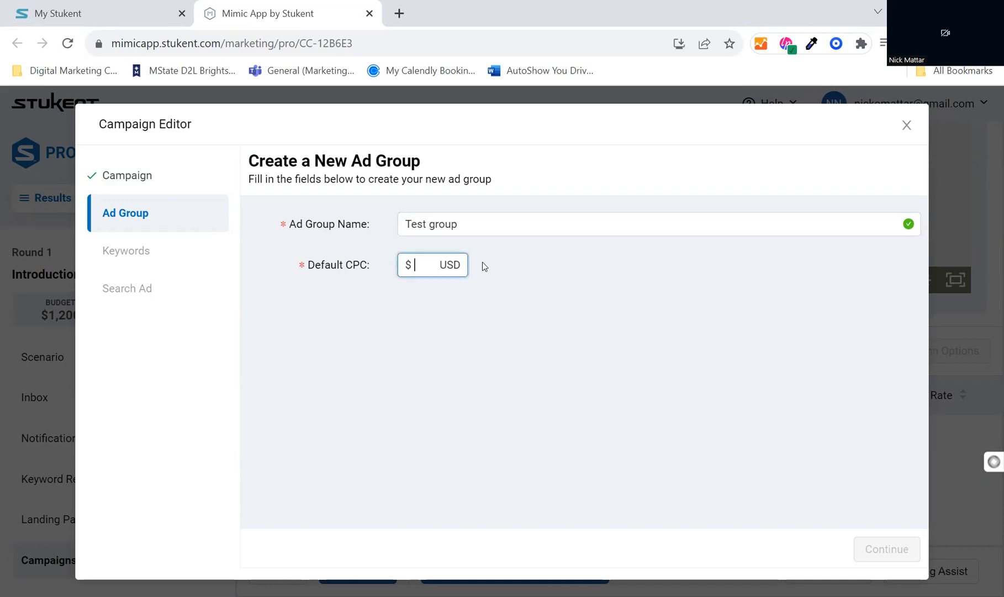
type("1")
left_click(600, 349)
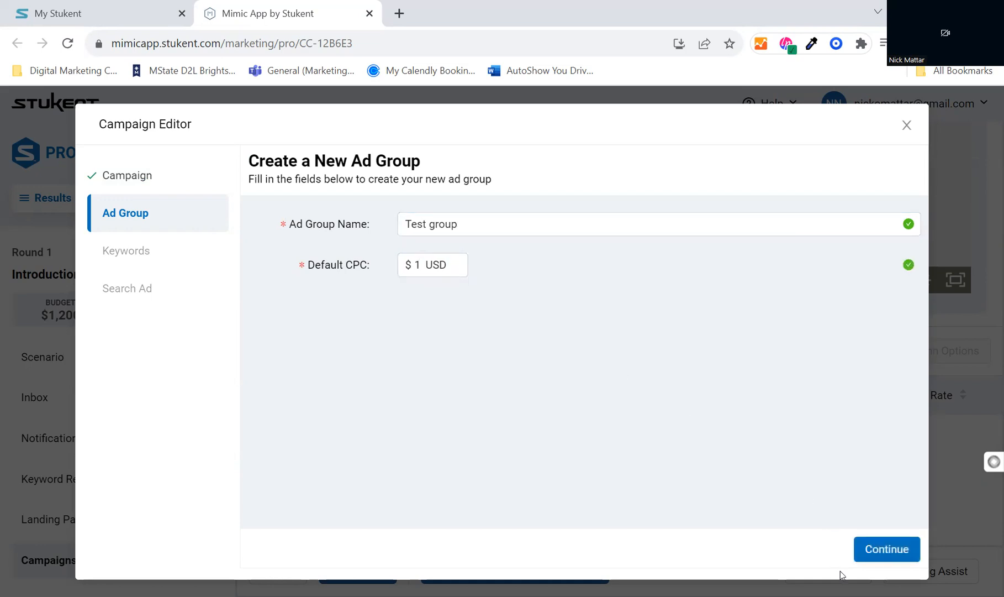
left_click(890, 548)
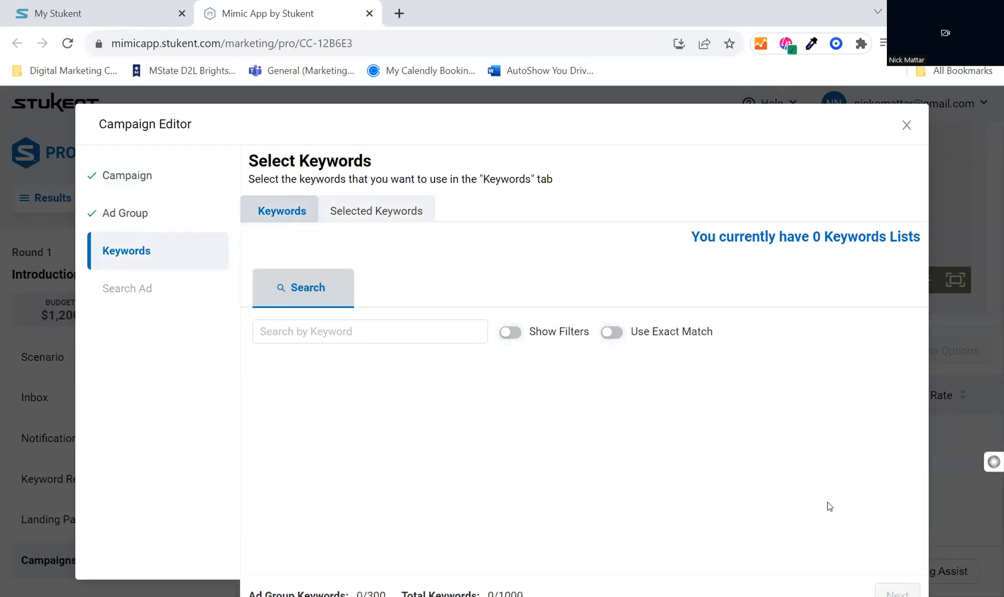
Search the keywords for "duffle" and sort the results by average monthly searches in descending order
left_click(363, 335)
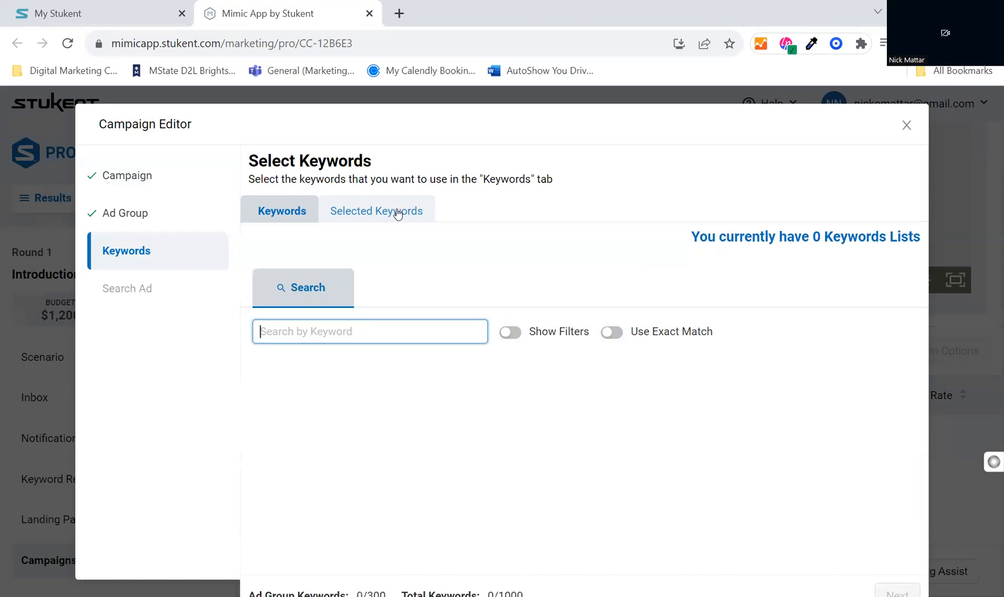
type("duffle")
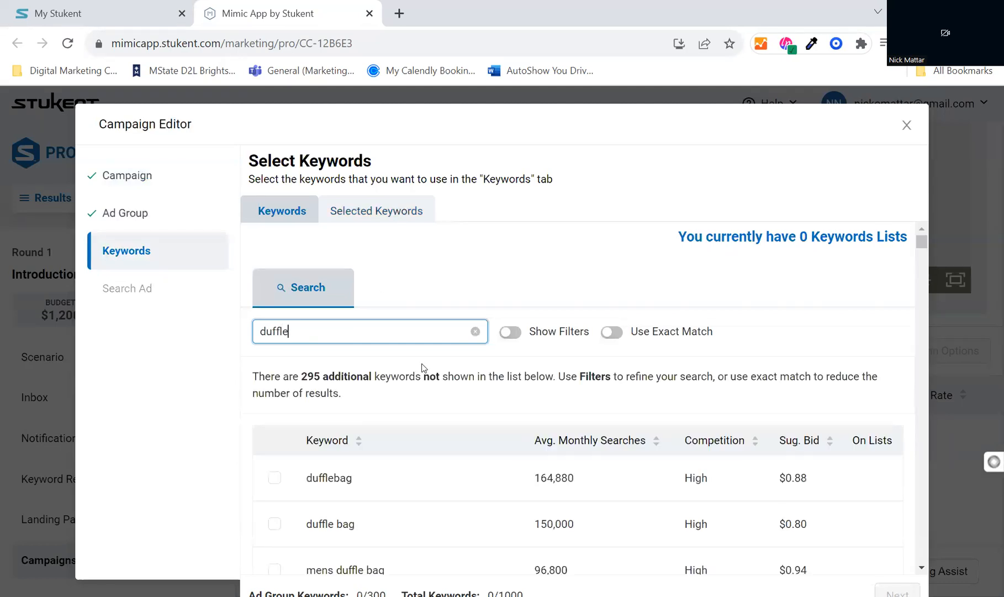
scroll(462, 430, "down", 3)
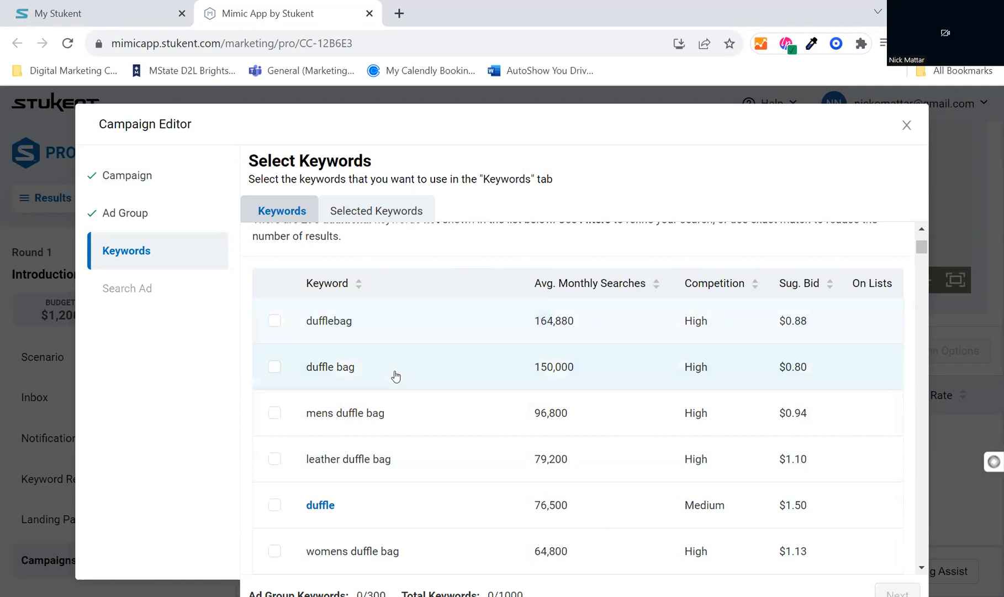
left_click(638, 283)
left_click(638, 283)
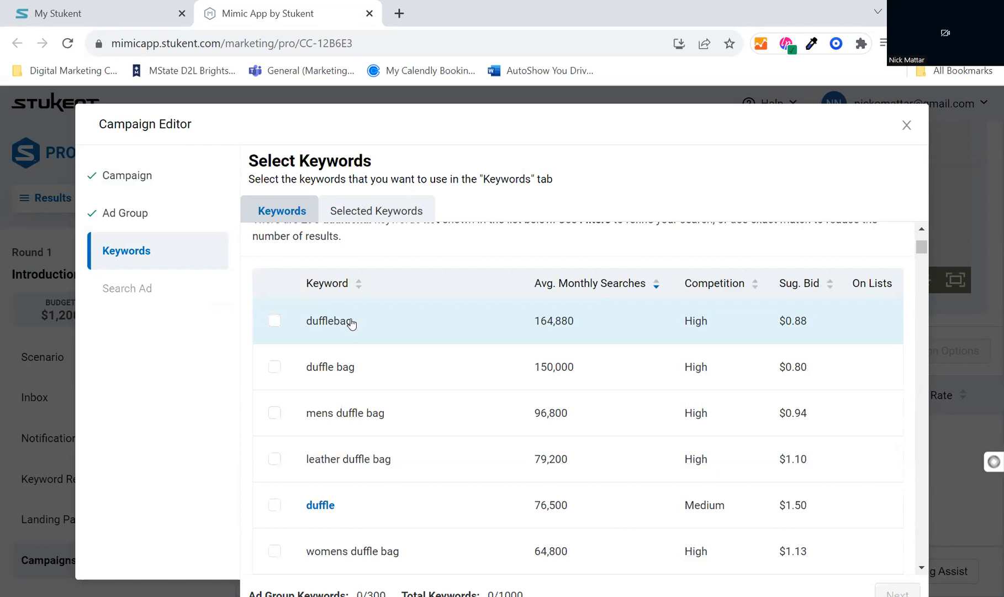
Search the keywords for "buy duffle" and look through the suggested purchase-intent keywords
scroll(351, 324, "up", 3)
left_click(318, 337)
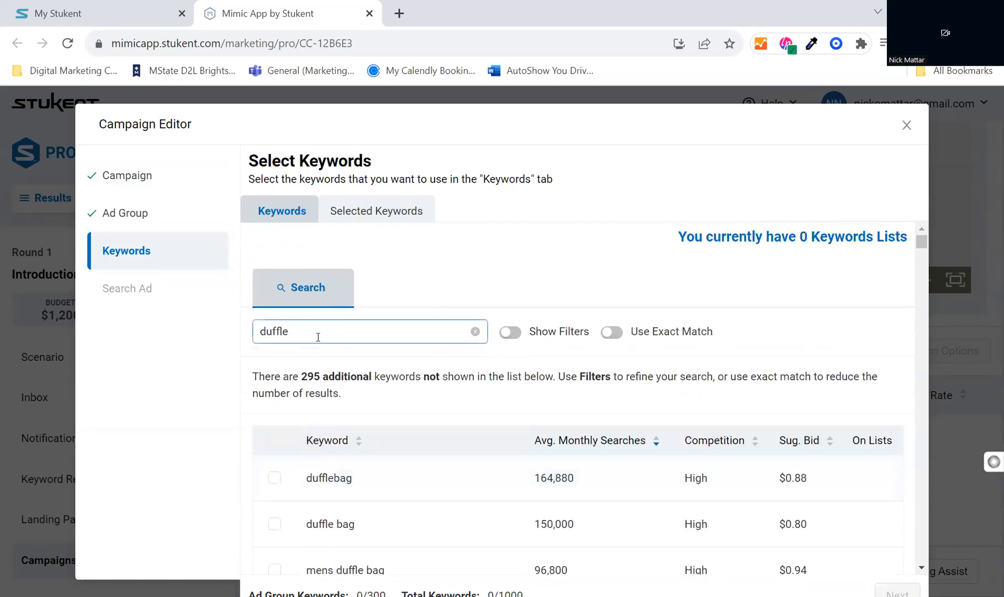
key("BackSpace")
key("BackSpace")
key("BackSpace")
key("BackSpace")
key("BackSpace")
key("BackSpace")
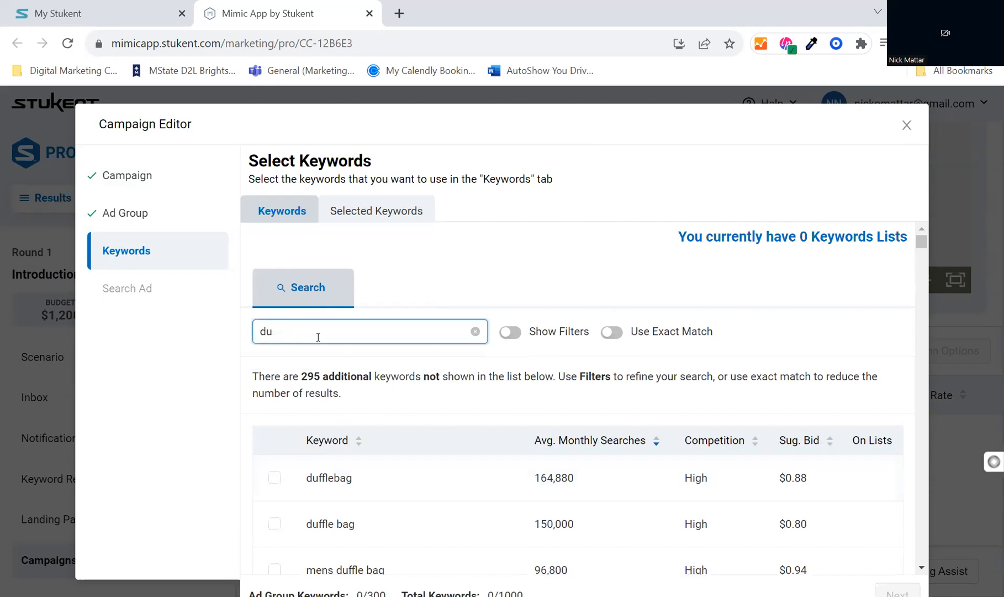
type("buy duffle")
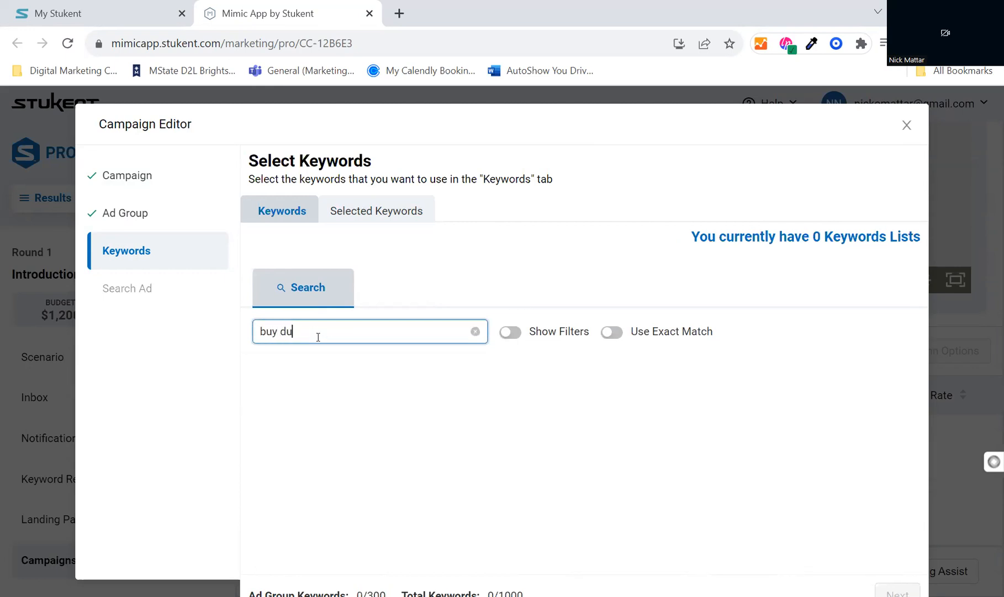
type("ba")
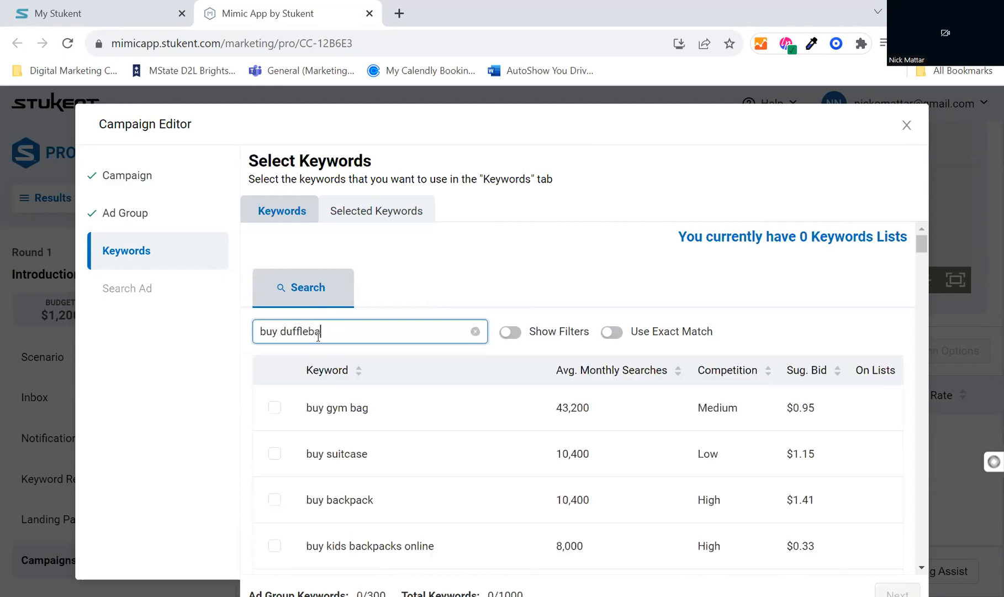
type("g")
key("BackSpace")
key("BackSpace")
key("BackSpace")
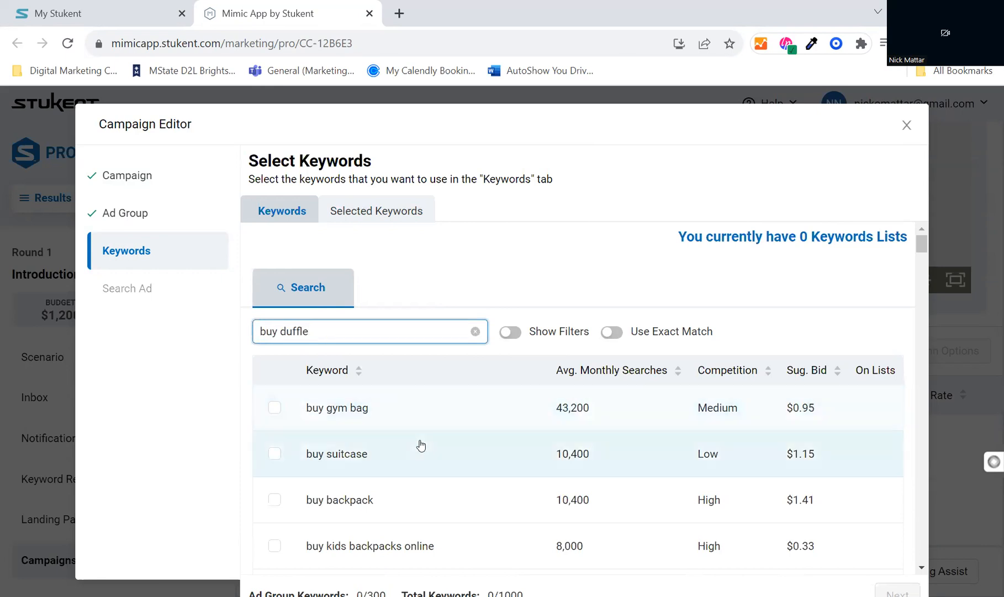
scroll(459, 423, "down", 3)
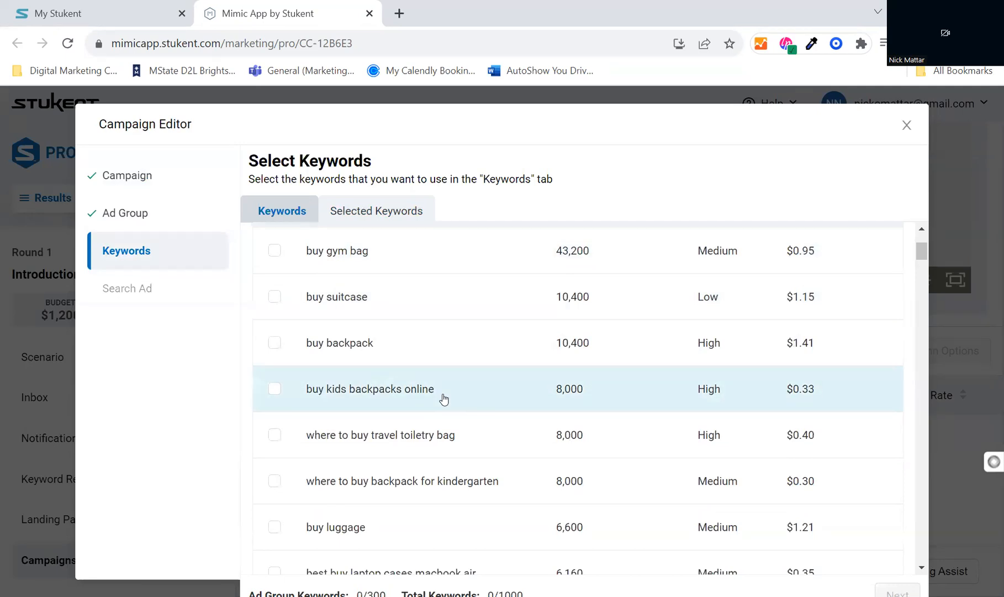
scroll(443, 398, "up", 2)
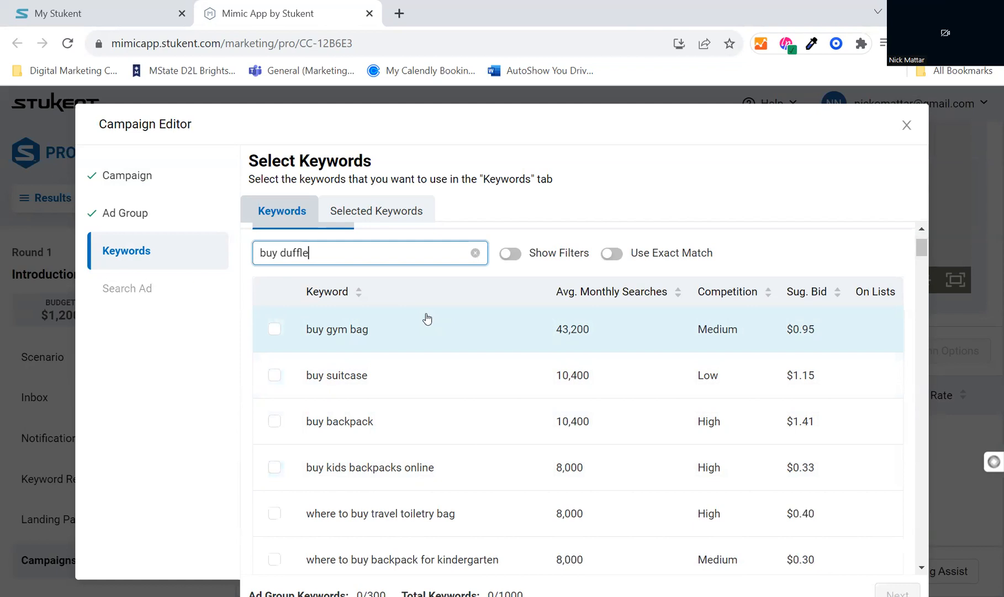
scroll(460, 393, "down", 4)
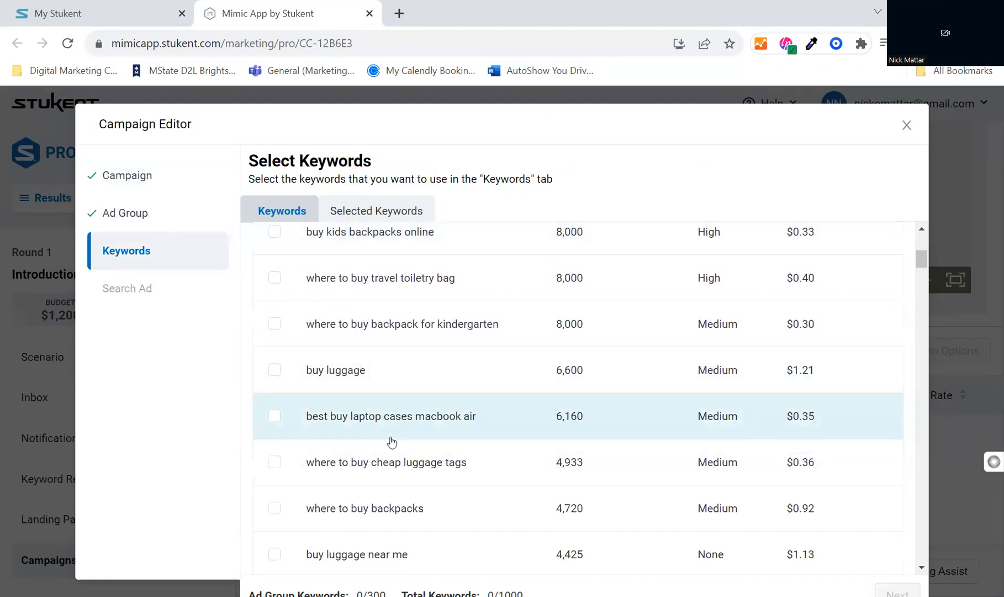
scroll(415, 480, "up", 4)
scroll(415, 481, "down", 4)
scroll(415, 481, "up", 5)
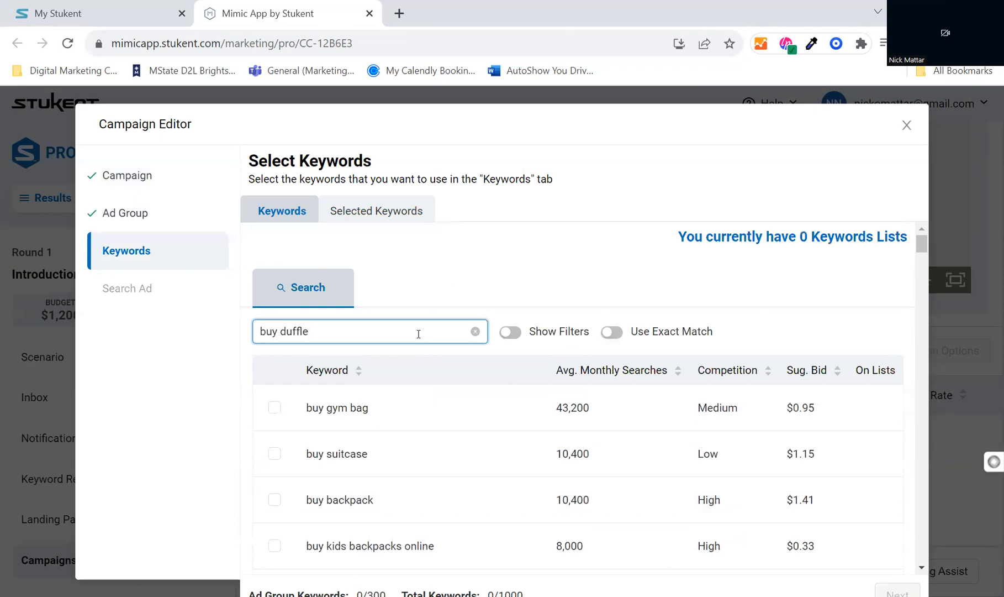
Search the keywords for "buy hiking bag" and look through the results
key("BackSpace")
key("BackSpace")
key("BackSpace")
key("BackSpace")
key("BackSpace")
key("BackSpace")
key("BackSpace")
key("BackSpace")
key("BackSpace")
type("buy hiking a")
key("BackSpace")
type("bag")
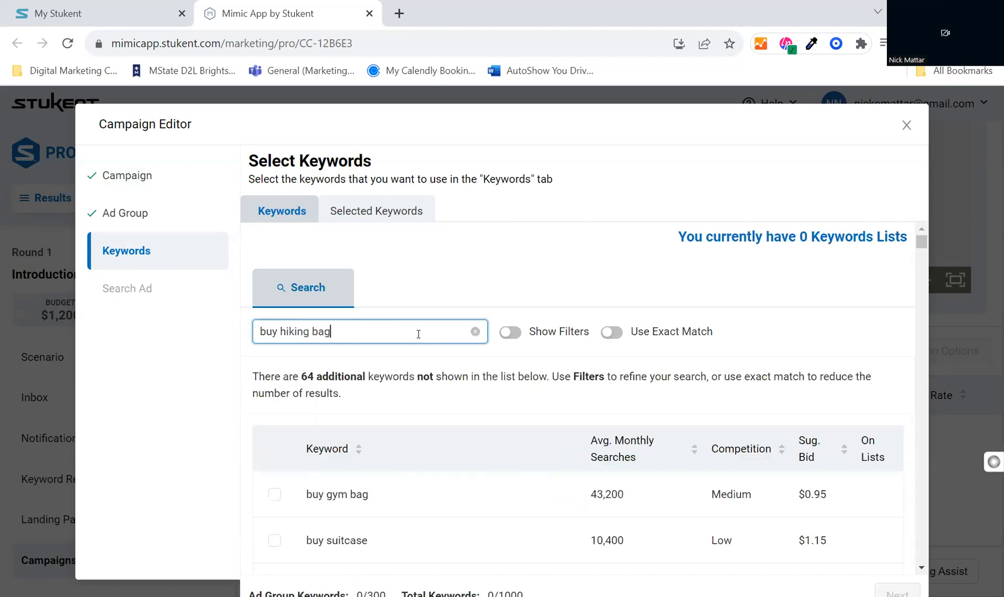
scroll(419, 475, "down", 4)
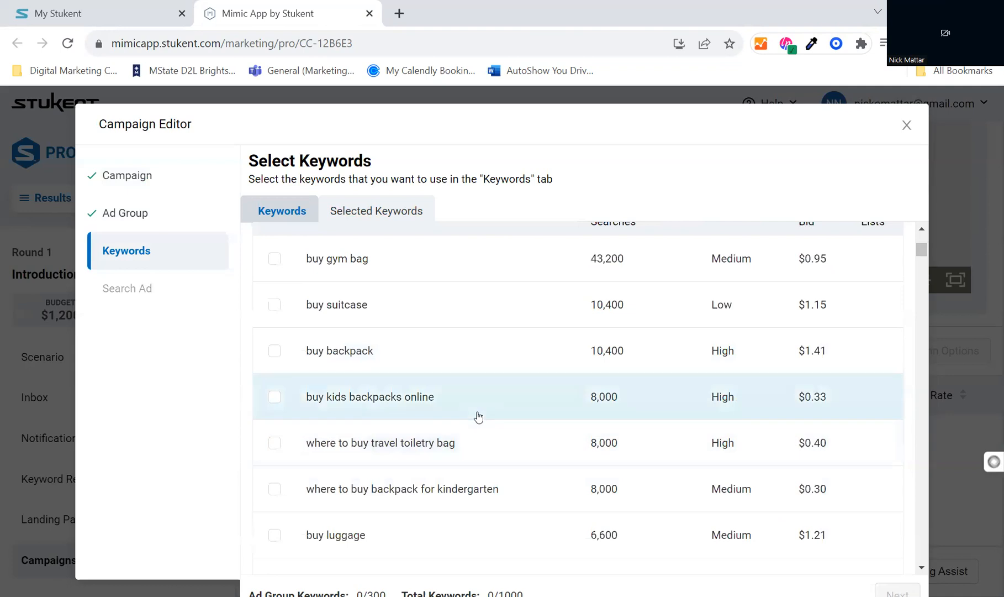
scroll(478, 417, "up", 5)
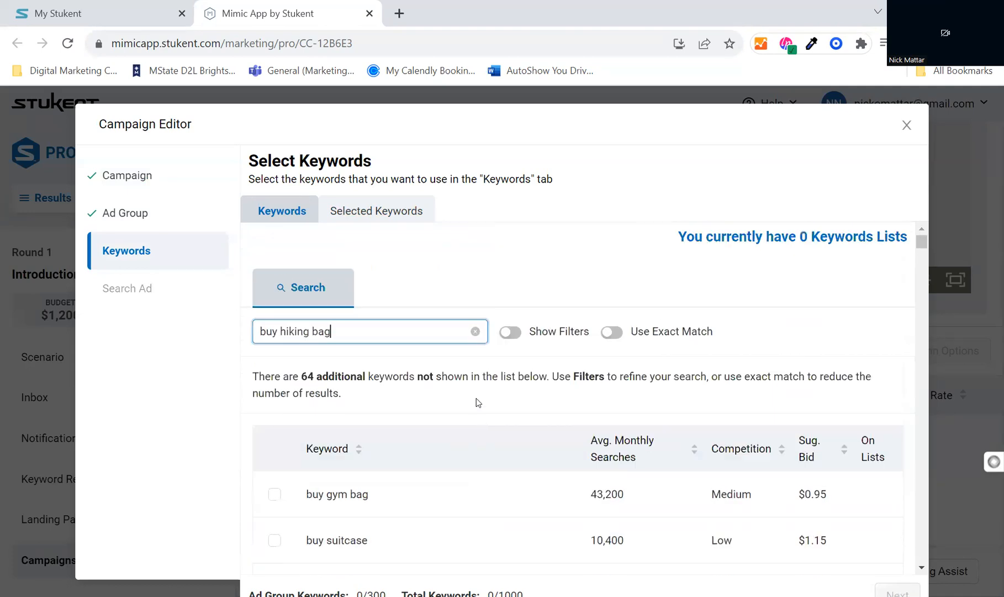
Change the keyword search back to "buy duffle"
key("BackSpace")
key("BackSpace")
key("BackSpace")
key("BackSpace")
key("BackSpace")
key("BackSpace")
key("BackSpace")
key("BackSpace")
key("BackSpace")
key("BackSpace")
type("duffle")
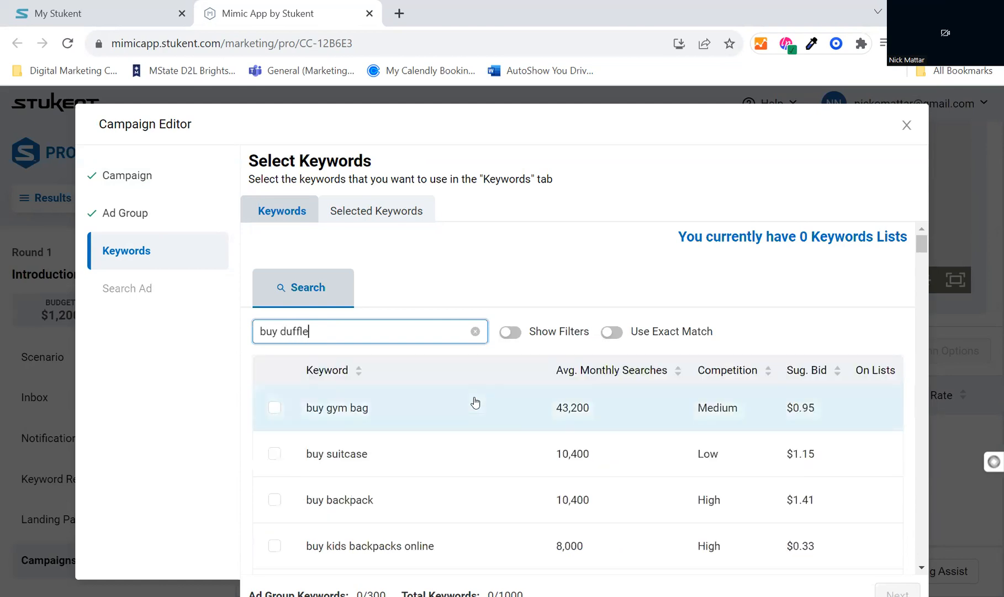
Examine the "buy duffle" results, comparing the keywords' average monthly searches, competition and suggested bids
scroll(442, 434, "down", 3)
scroll(432, 382, "down", 3)
scroll(436, 431, "down", 3)
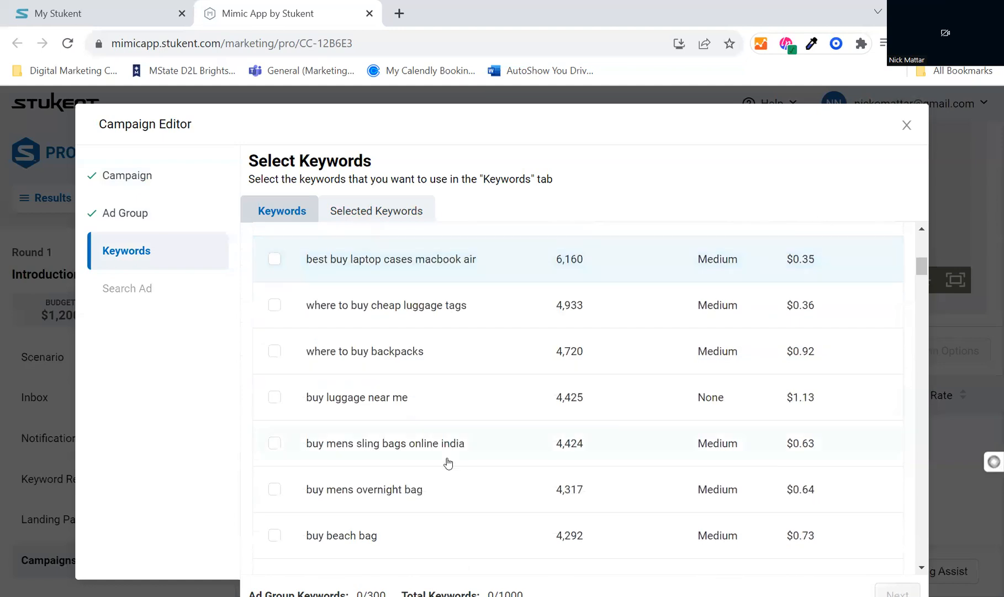
scroll(431, 404, "up", 1)
scroll(431, 405, "up", 3)
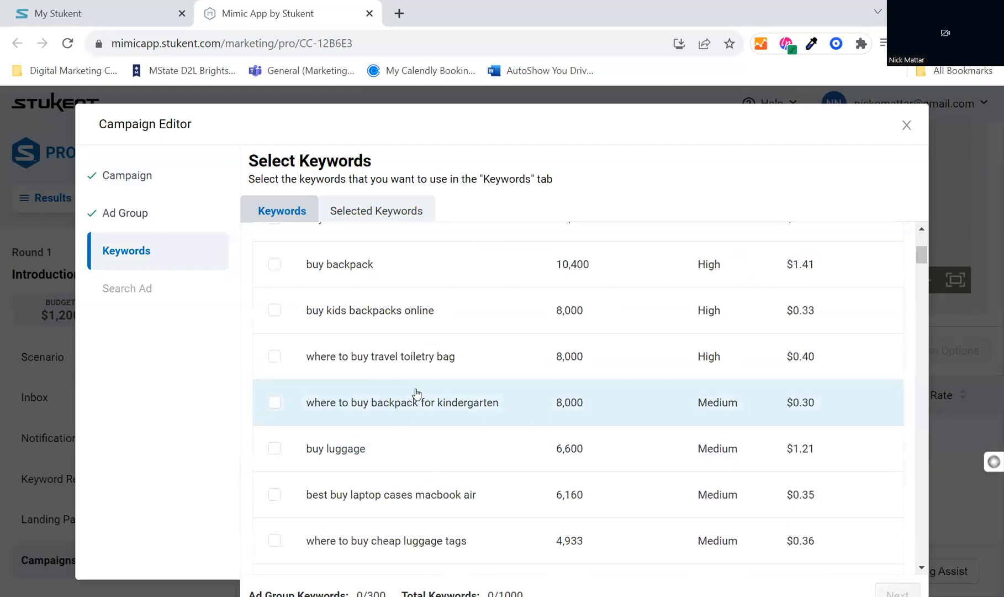
scroll(415, 395, "up", 1)
scroll(420, 403, "down", 4)
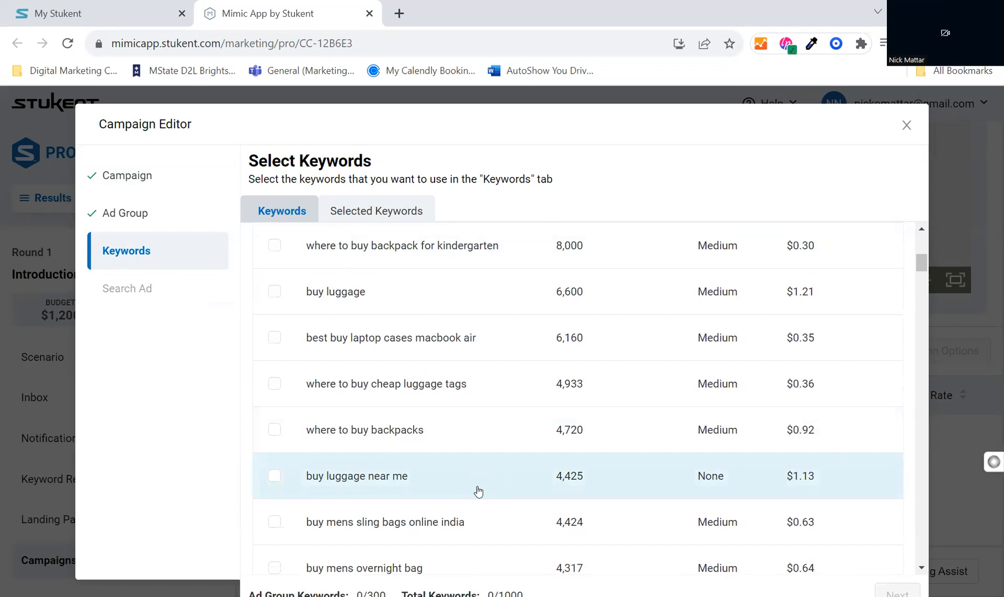
scroll(479, 491, "down", 4)
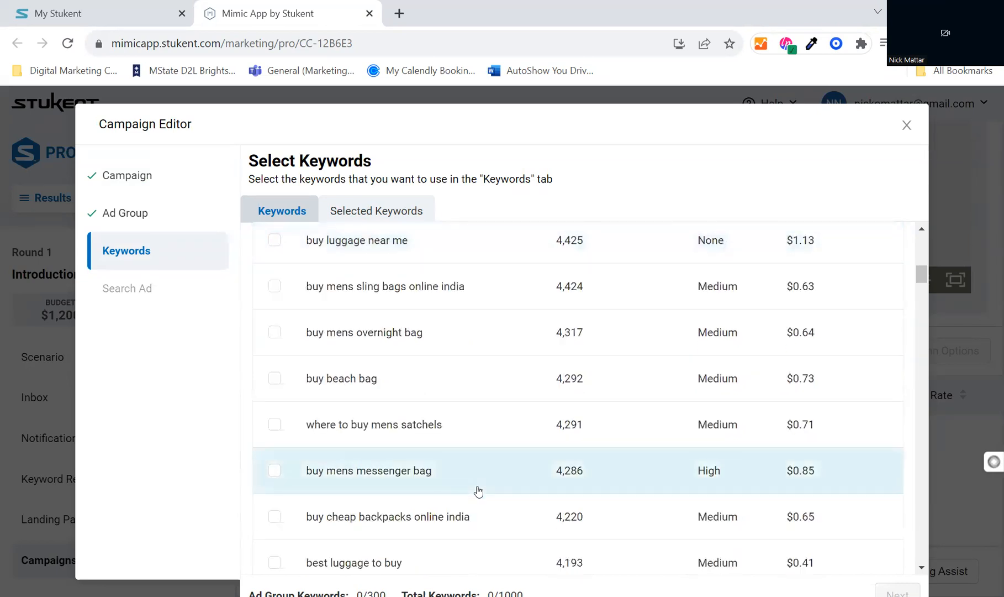
scroll(479, 491, "down", 2)
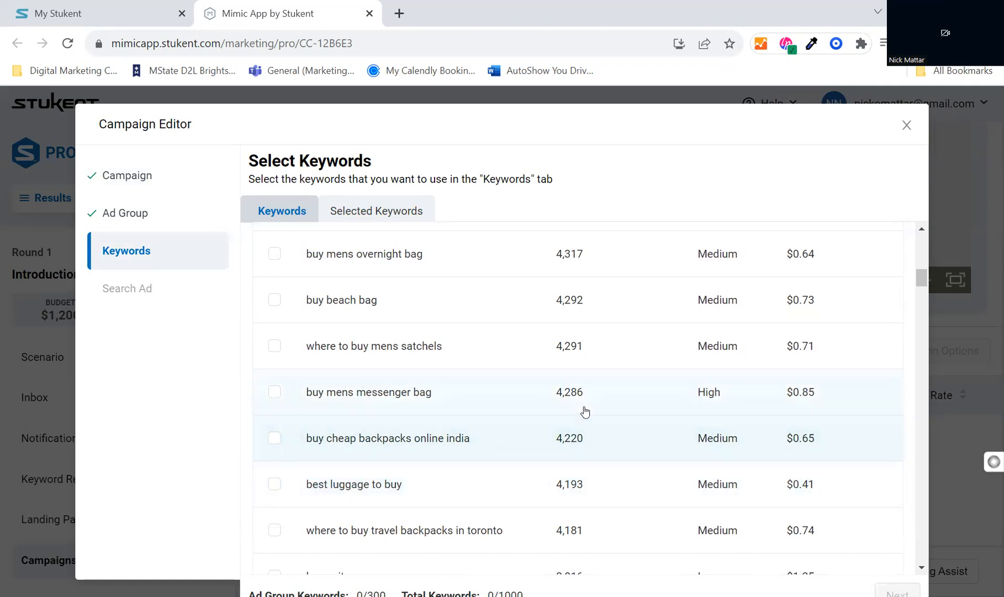
scroll(411, 464, "up", 10)
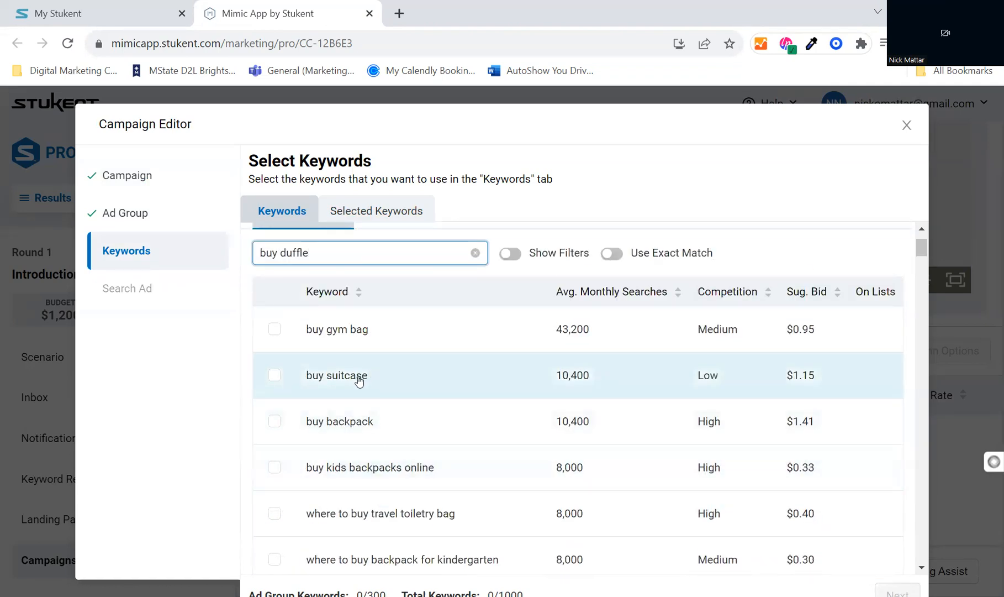
Select the keywords "buy backpack" and "buy gym bag" for the ad group
scroll(334, 337, "down", 2)
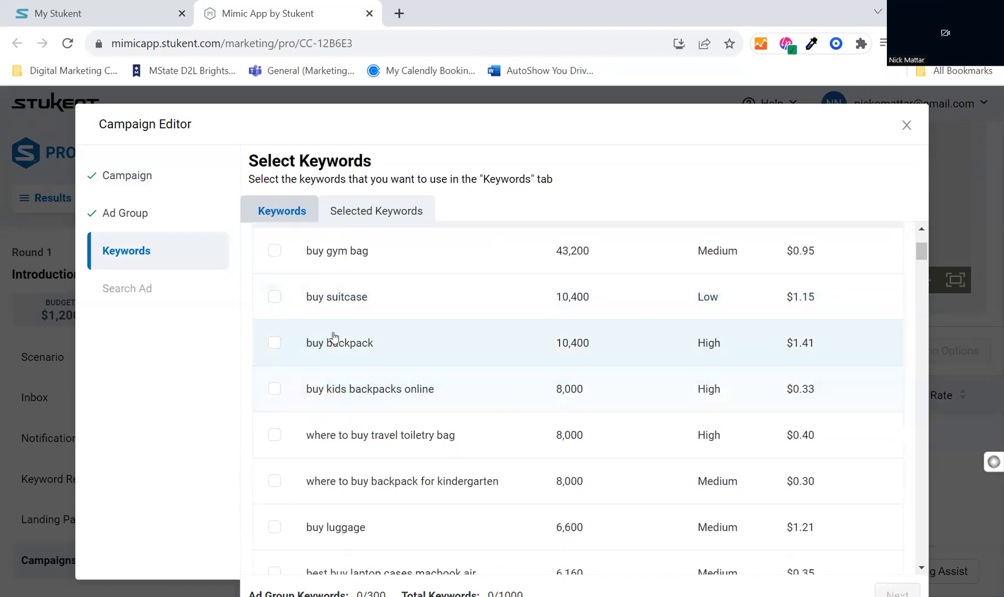
left_click(275, 343)
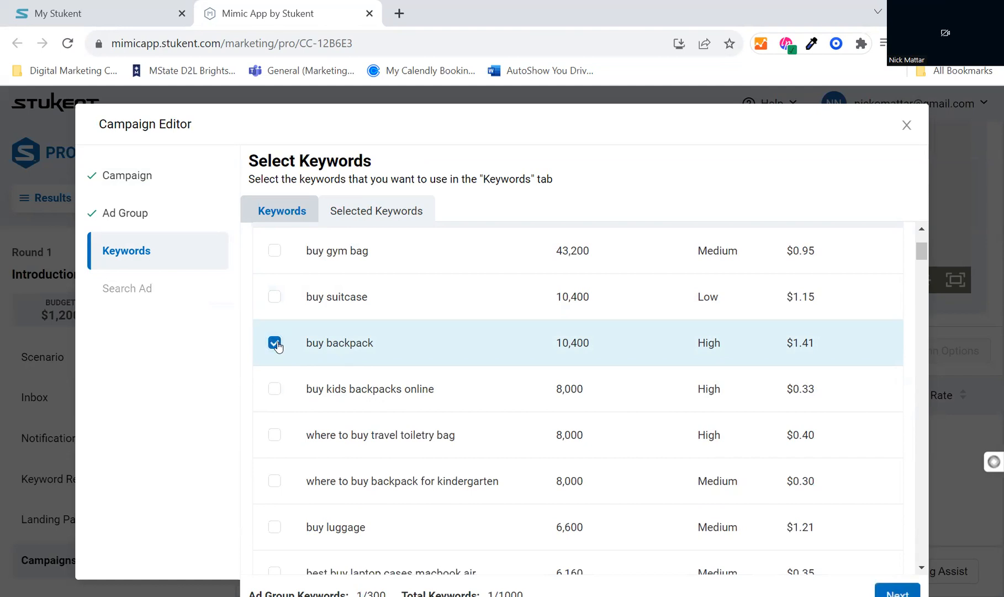
scroll(276, 345, "up", 2)
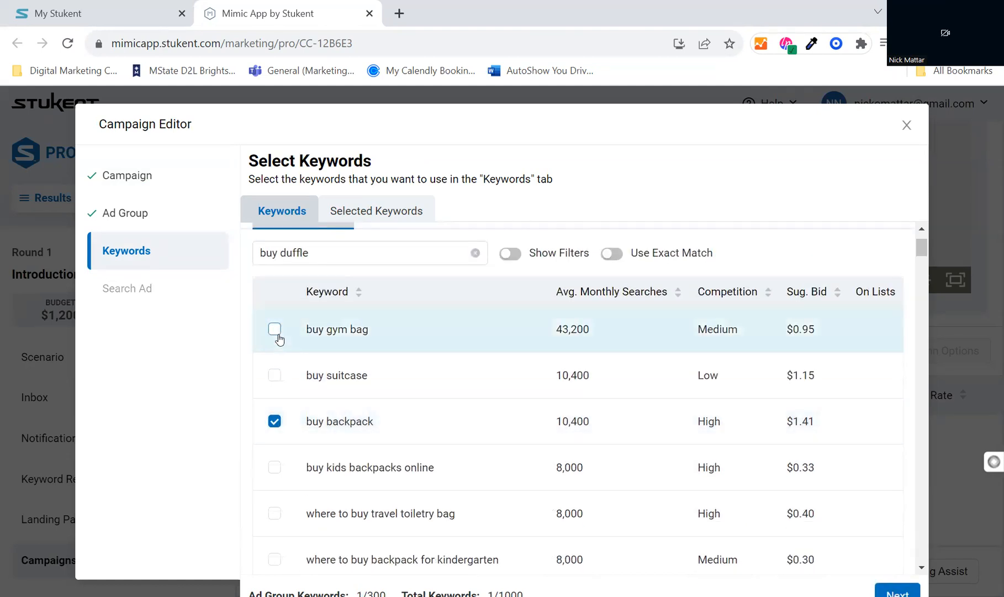
left_click(276, 331)
Search the keywords for "dufflebag" and add that keyword to the selection
scroll(314, 430, "down", 5)
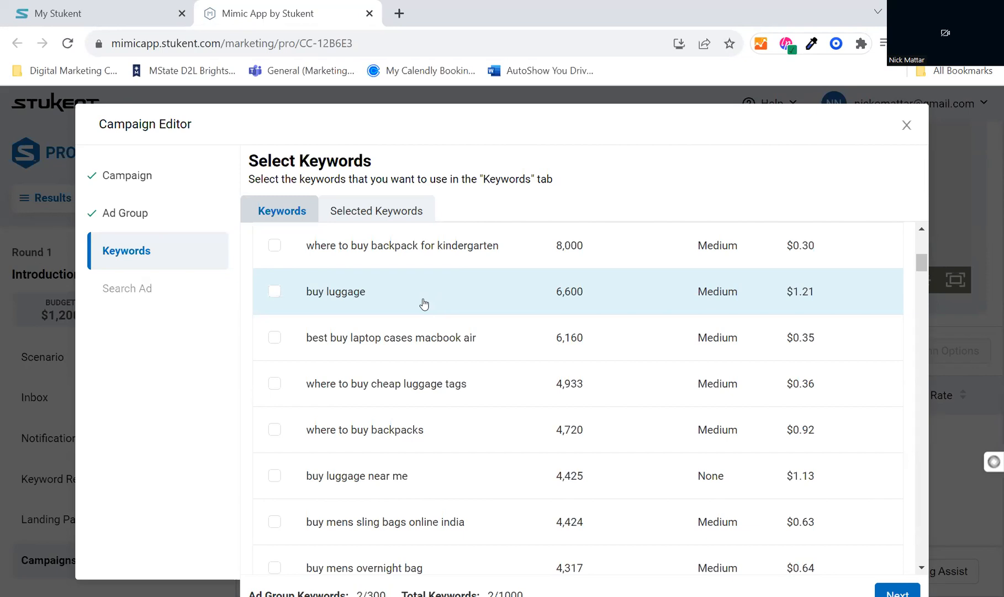
scroll(424, 304, "up", 5)
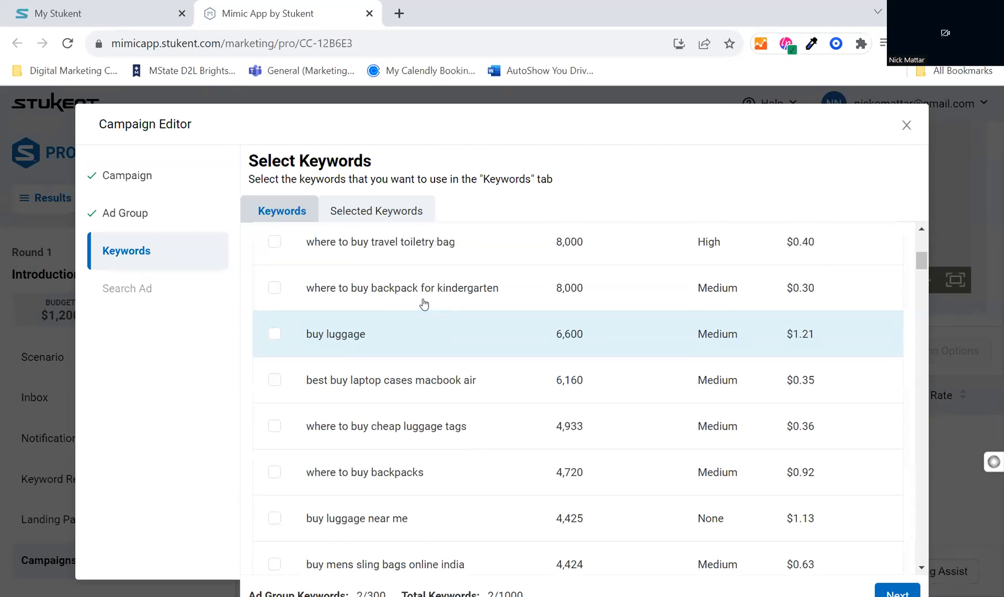
scroll(454, 436, "up", 3)
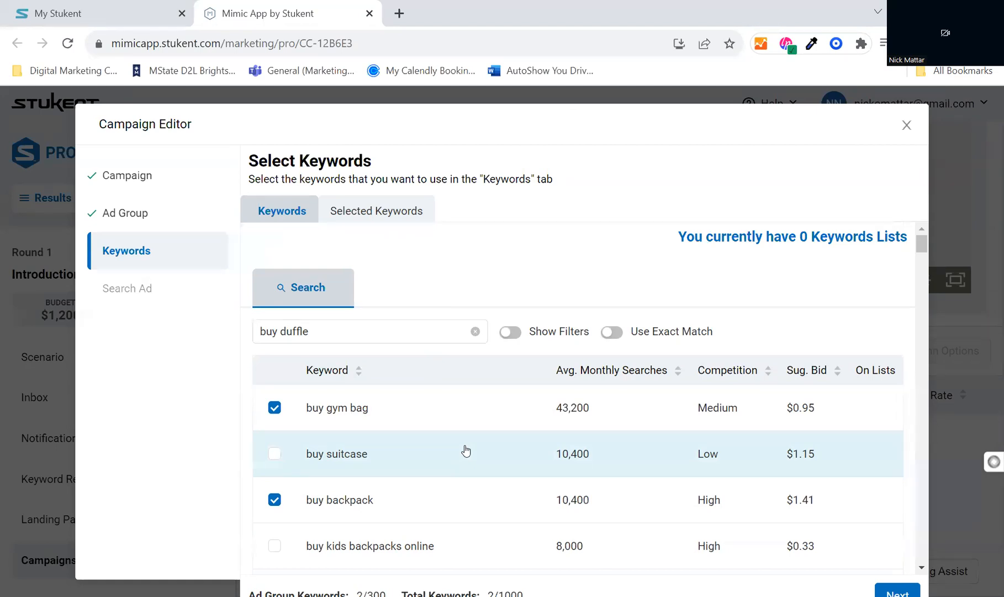
scroll(432, 463, "down", 7)
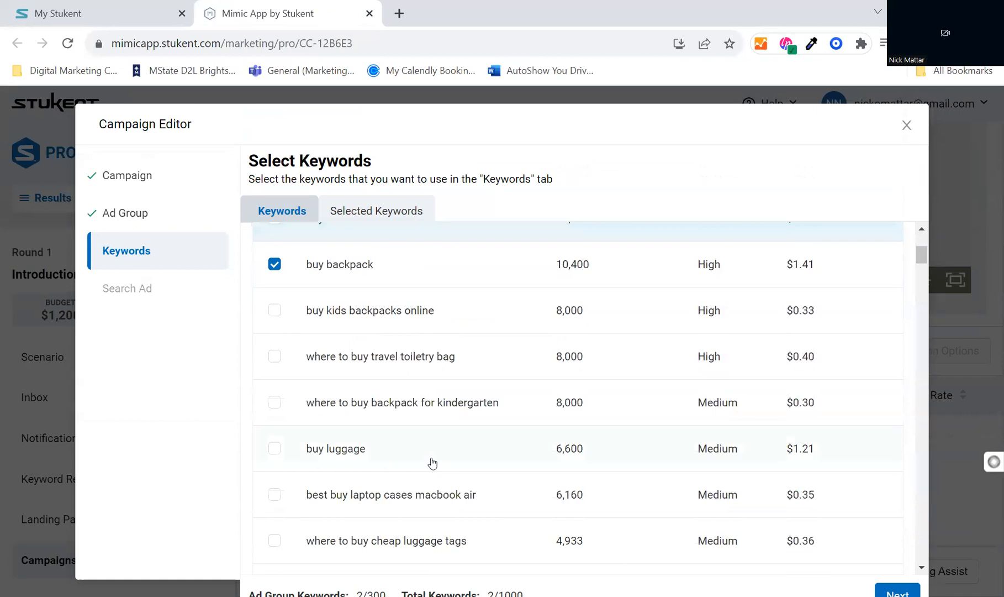
scroll(428, 461, "up", 10)
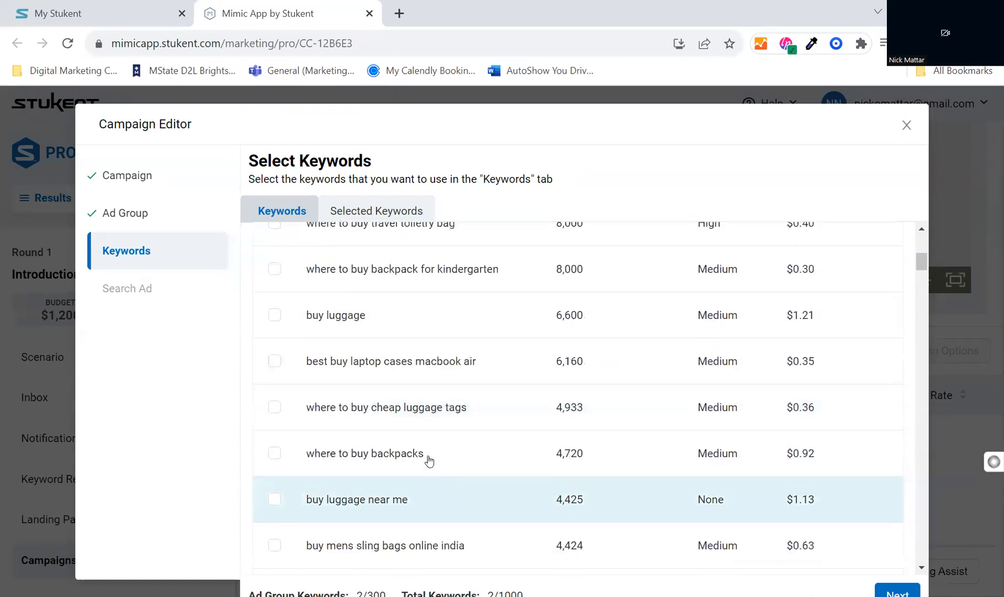
left_click_drag(437, 332, 225, 338)
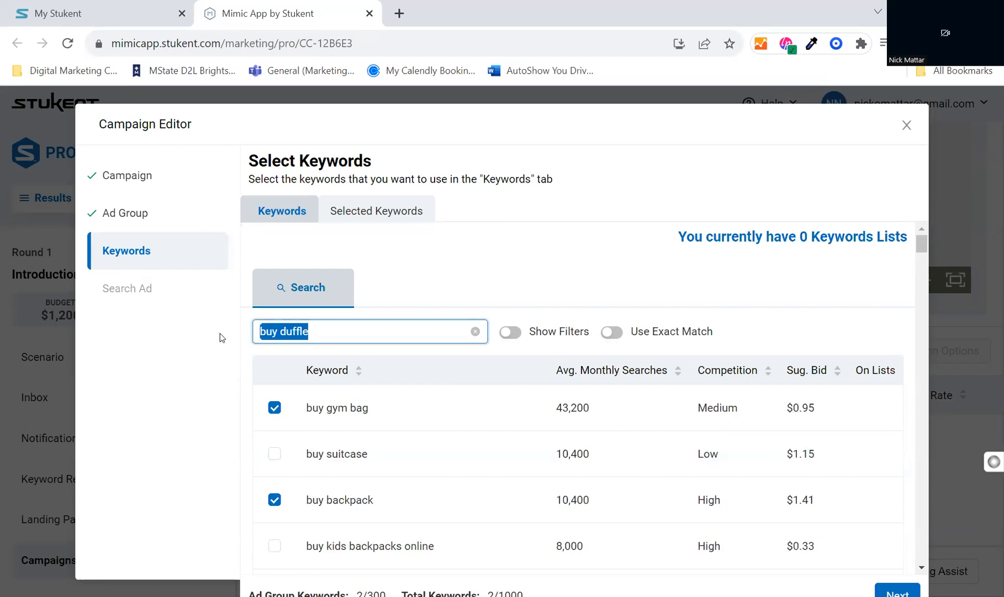
type("du")
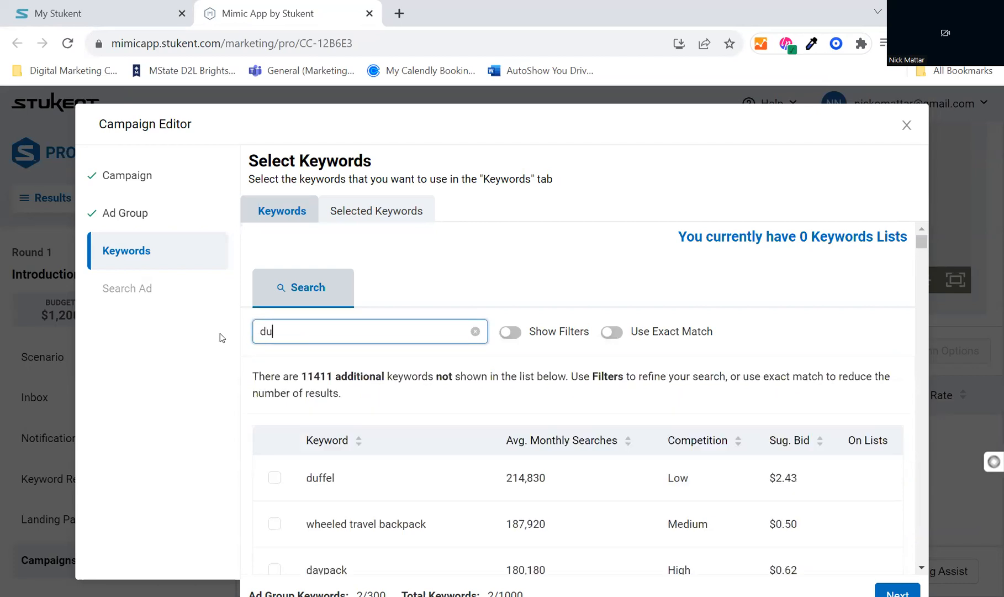
type("fflebag")
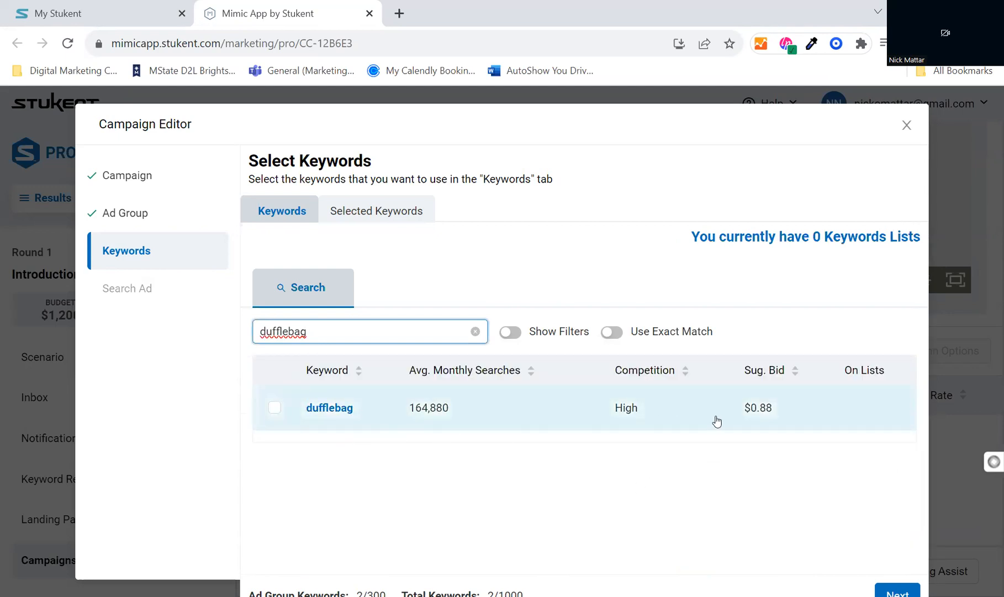
left_click(275, 407)
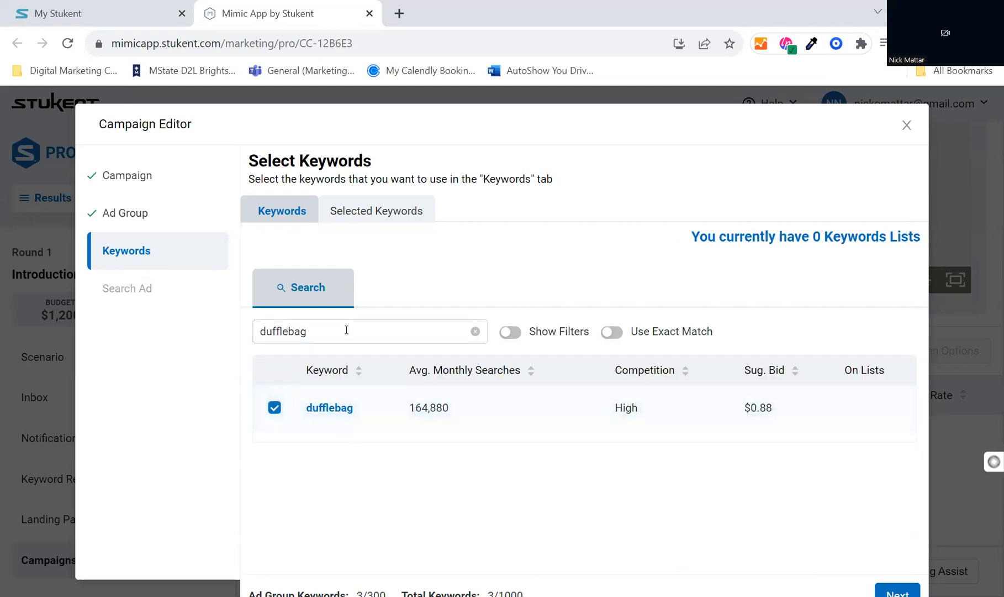
Clear the keyword search, then review the selected keywords with their bids and continue to the search ad
double_click(300, 328)
key("BackSpace")
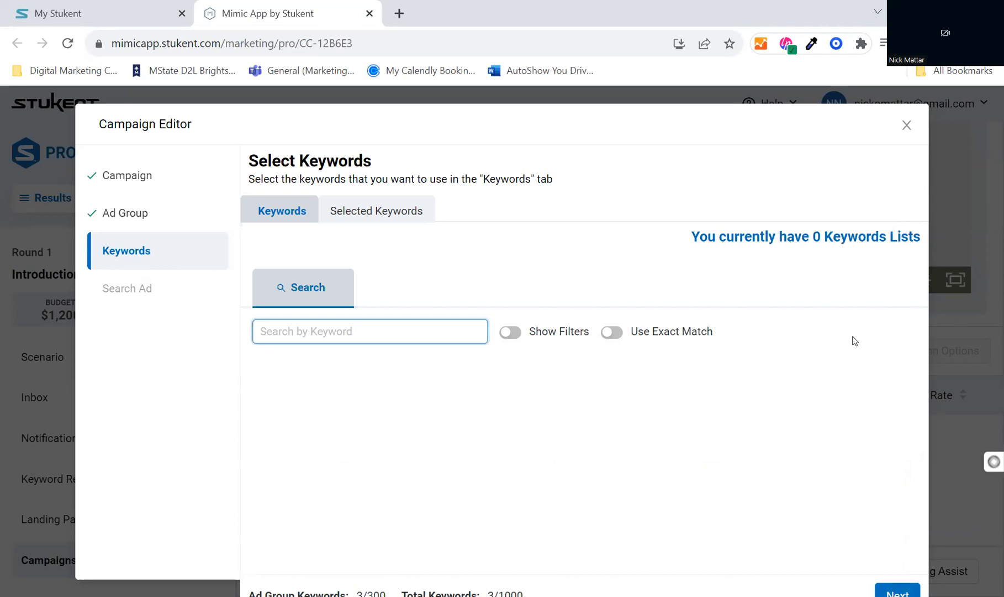
left_click(830, 236)
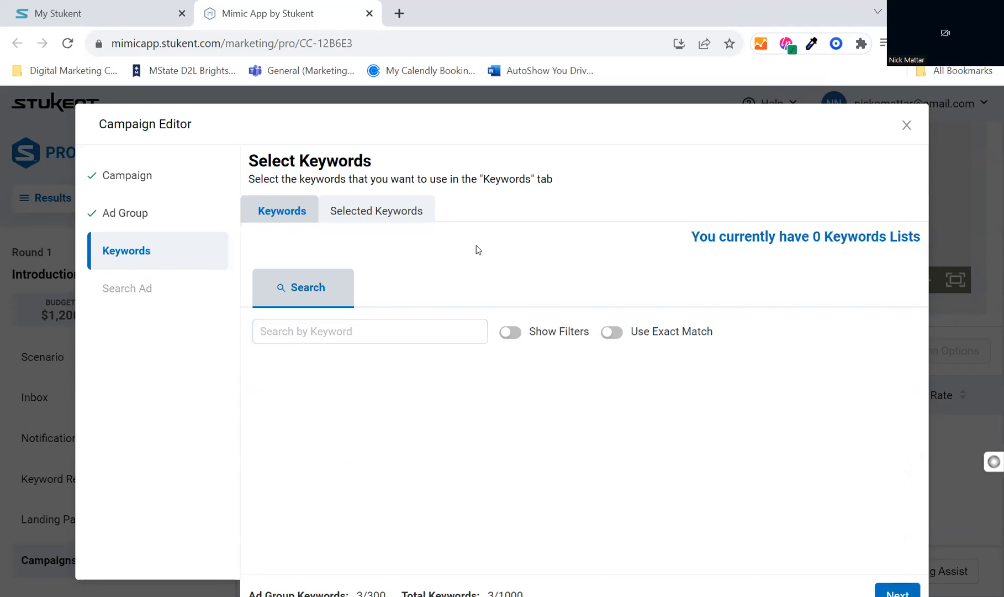
left_click(390, 219)
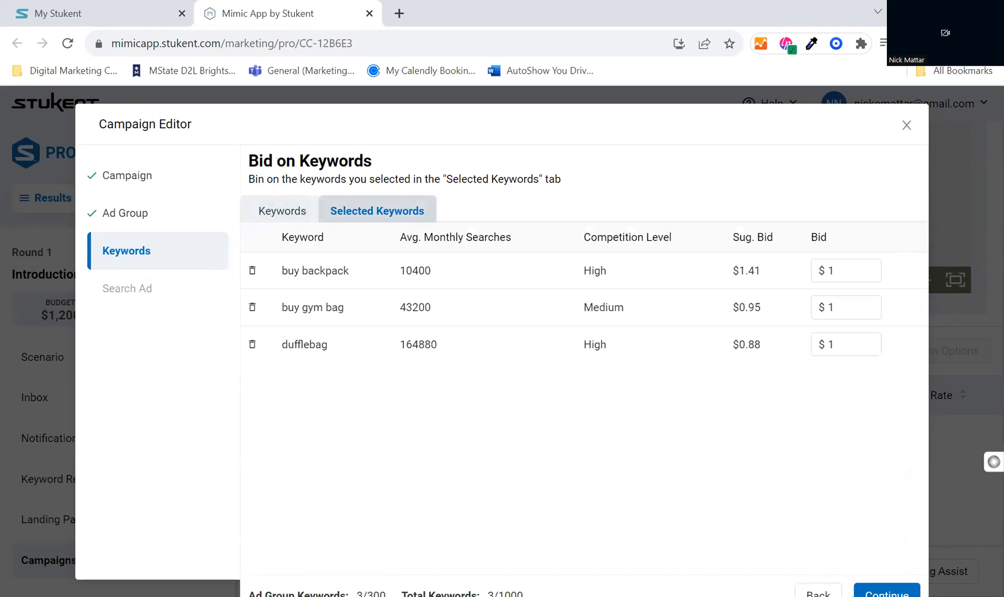
left_click(886, 591)
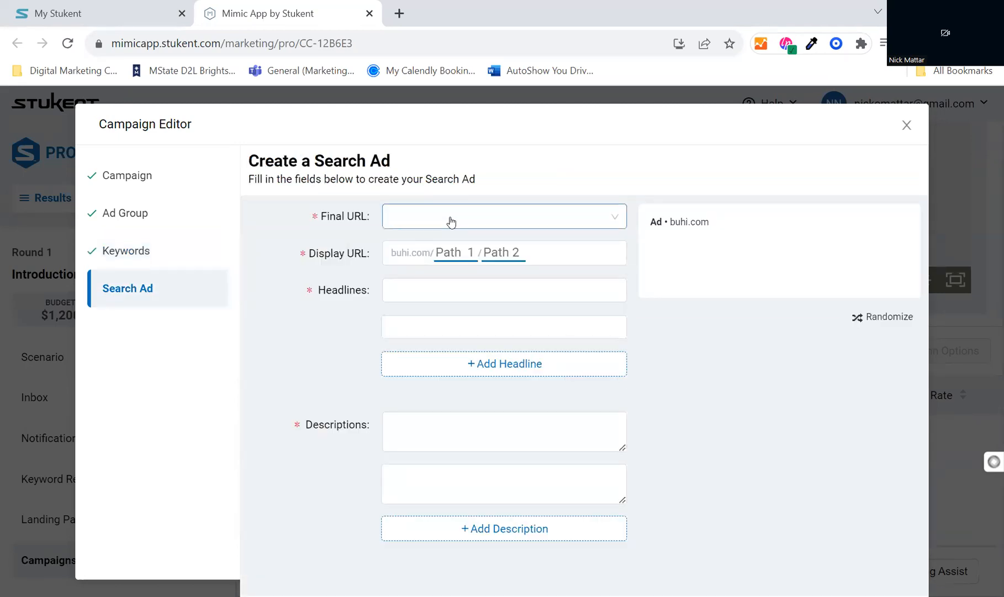
Review the landing pages available for the search ad and set its final URL to /american-dream/duffel-bags
left_click(451, 221)
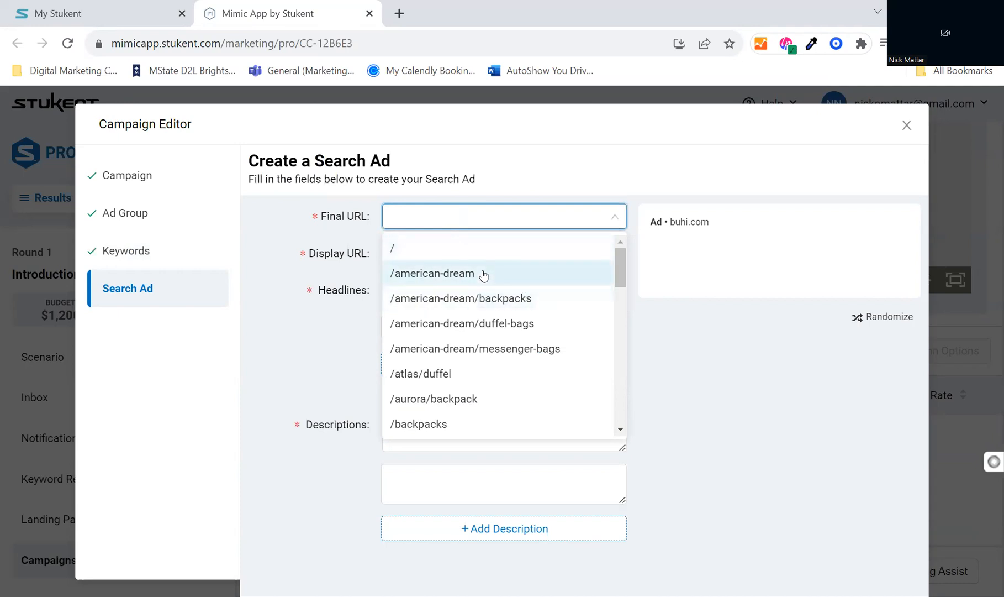
scroll(483, 274, "down", 4)
scroll(484, 278, "up", 5)
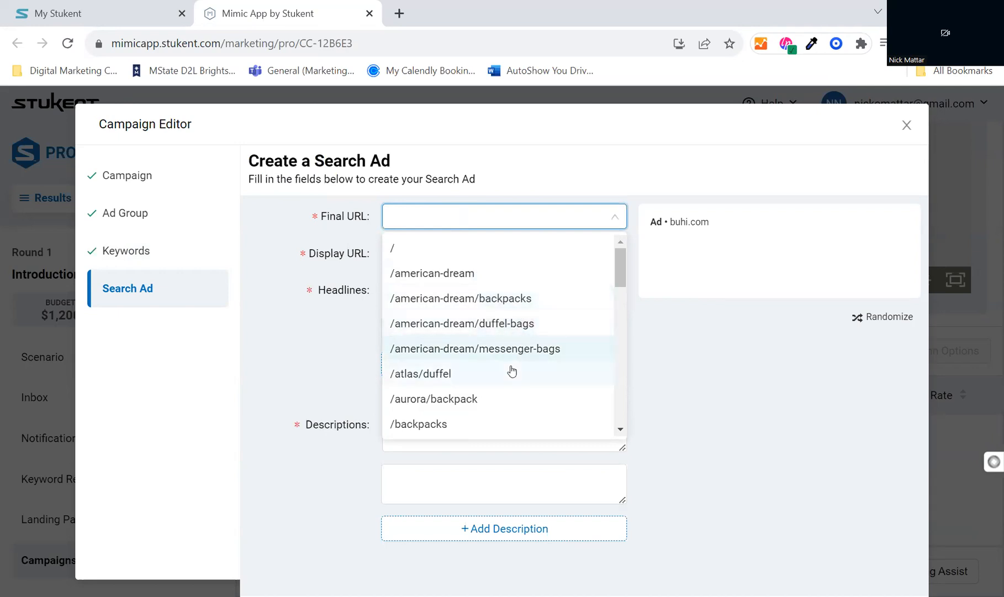
scroll(476, 369, "down", 3)
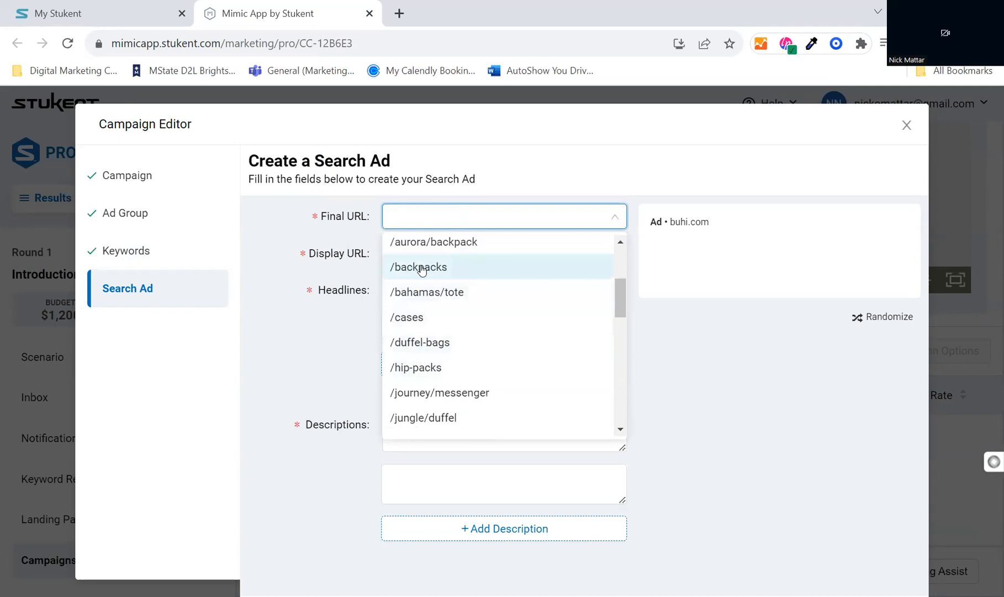
scroll(442, 265, "down", 5)
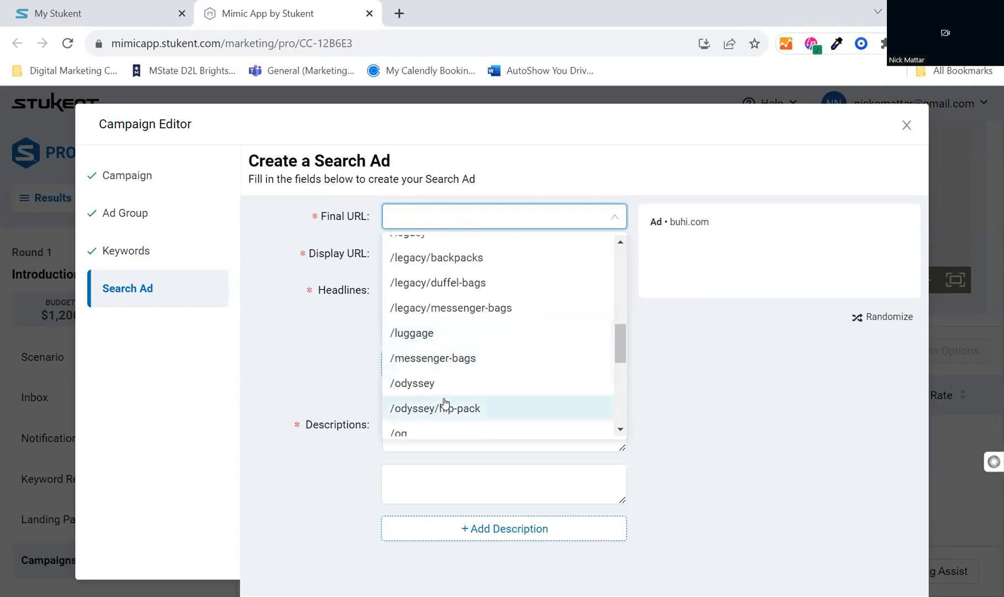
scroll(444, 402, "down", 7)
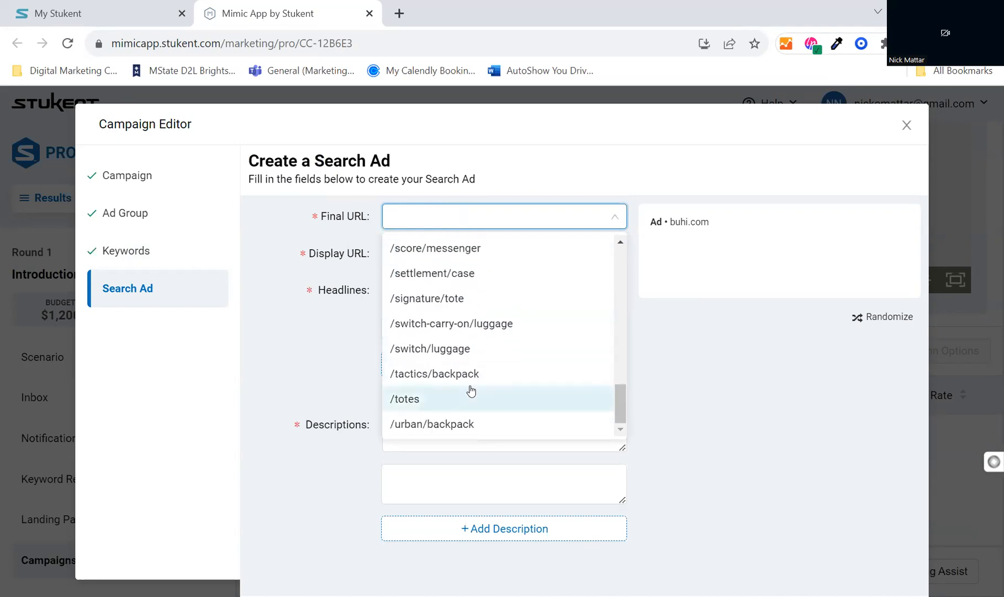
scroll(470, 390, "up", 15)
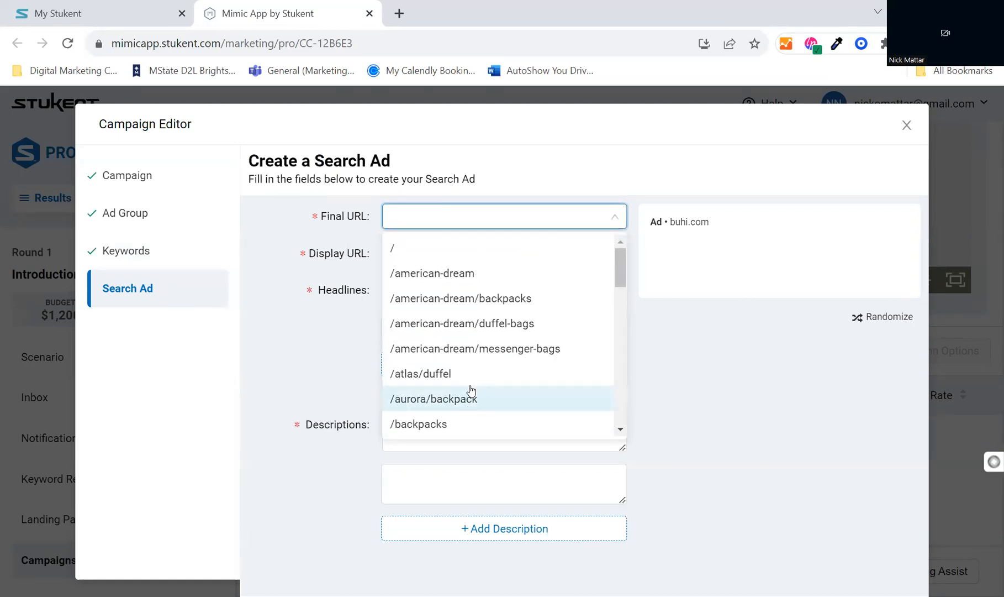
left_click(737, 389)
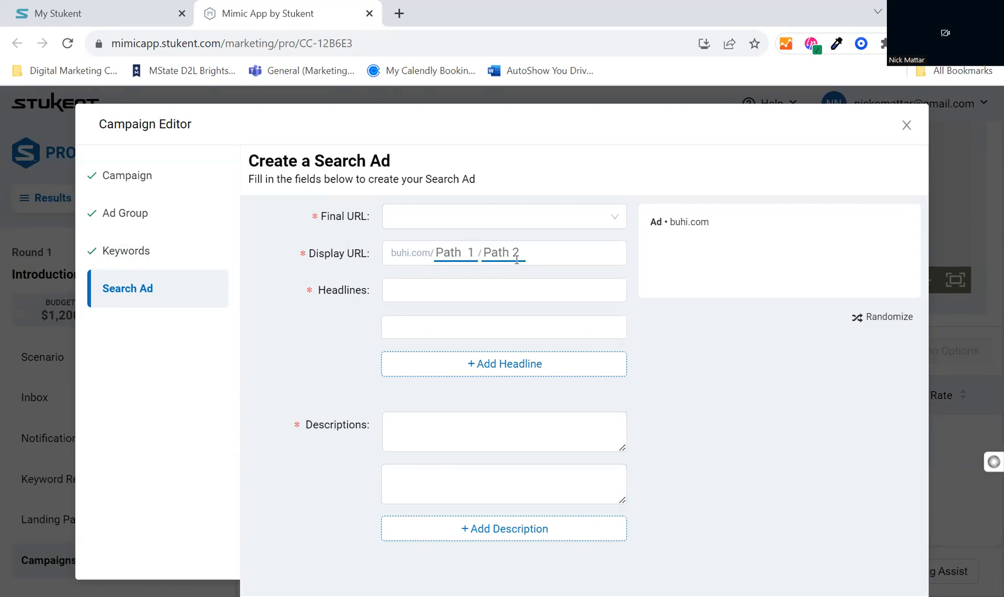
left_click(475, 217)
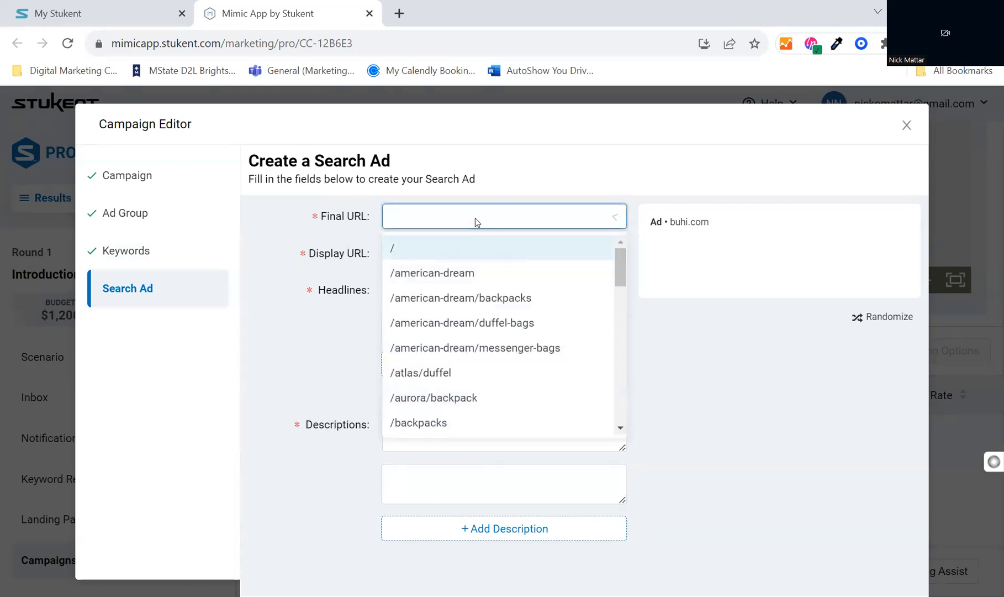
left_click(464, 325)
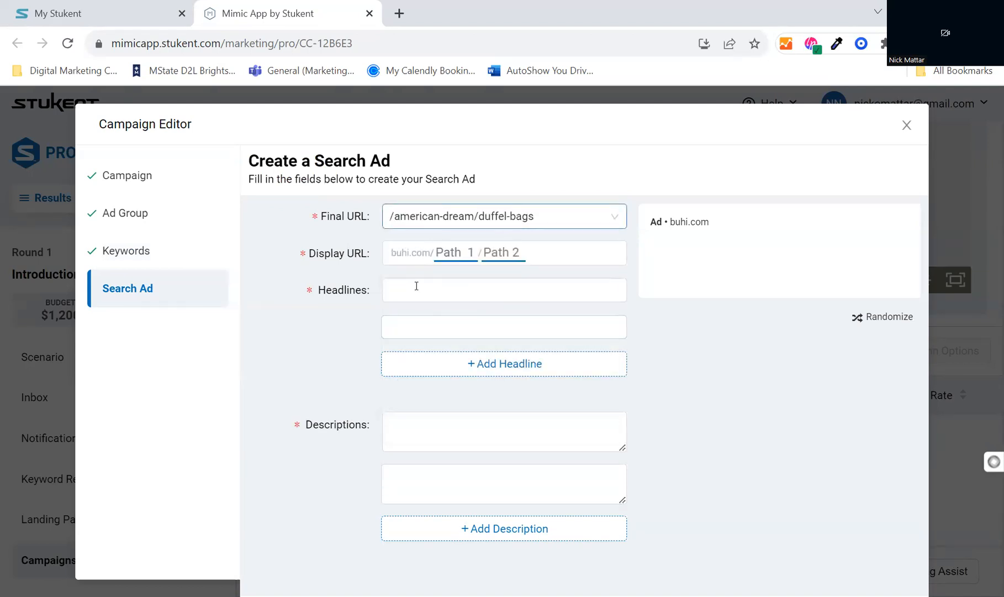
left_click(403, 291)
left_click(416, 423)
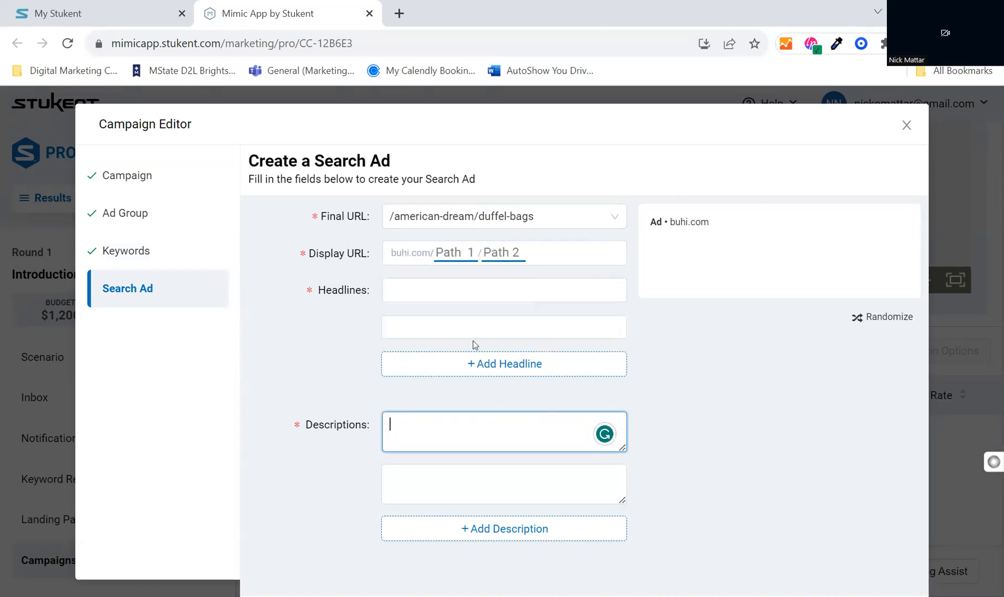
left_click(436, 288)
left_click(431, 331)
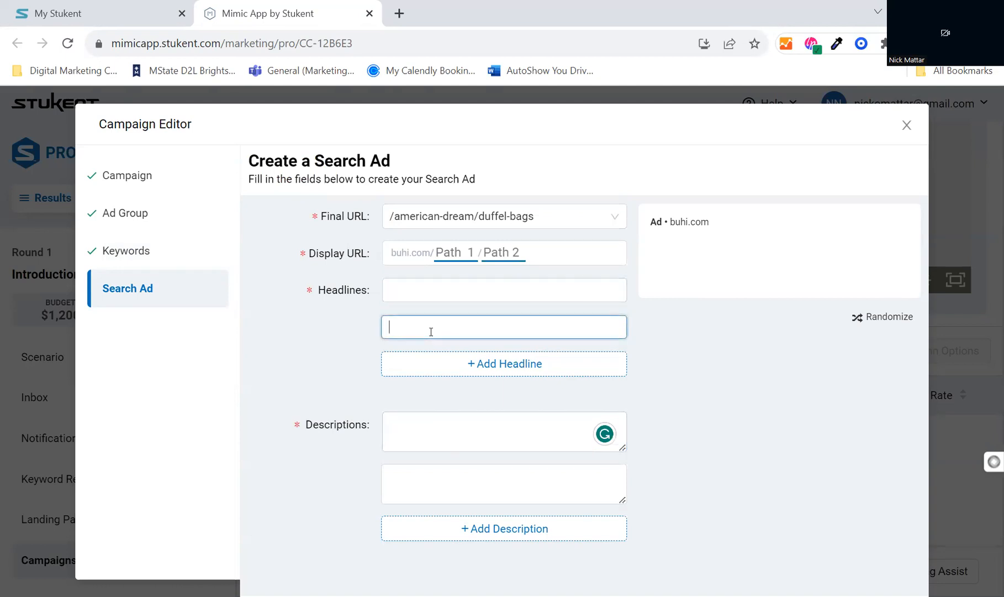
Draft the first headline as "American Dream! 40% off today only"
left_click(459, 286)
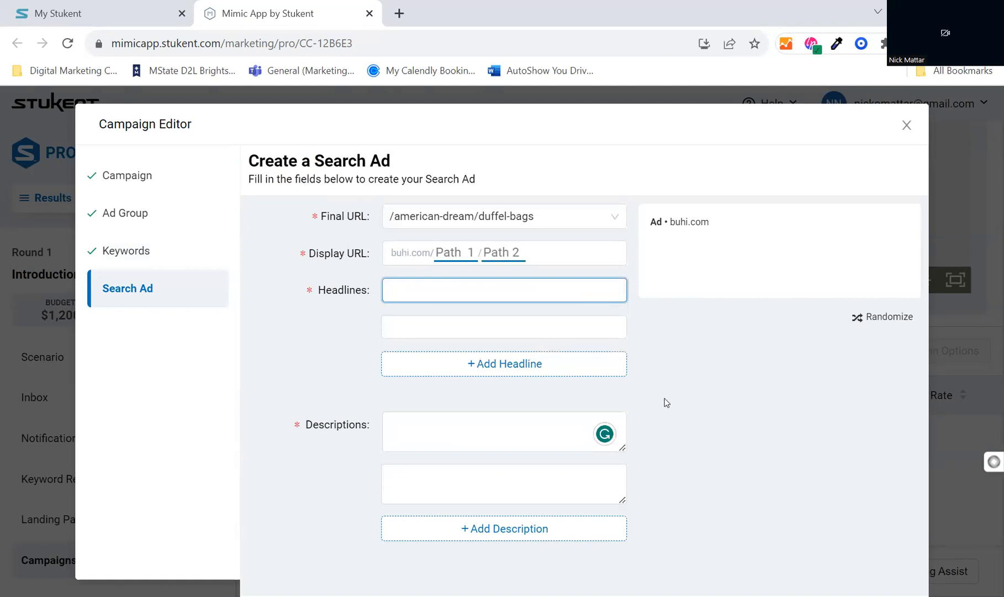
type("B")
key("BackSpace")
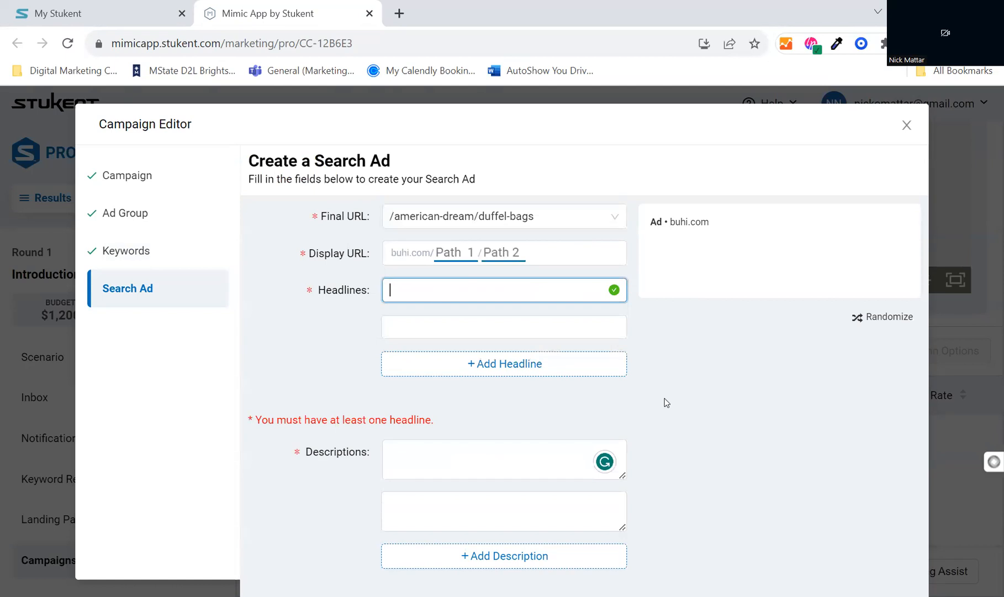
type("40% off")
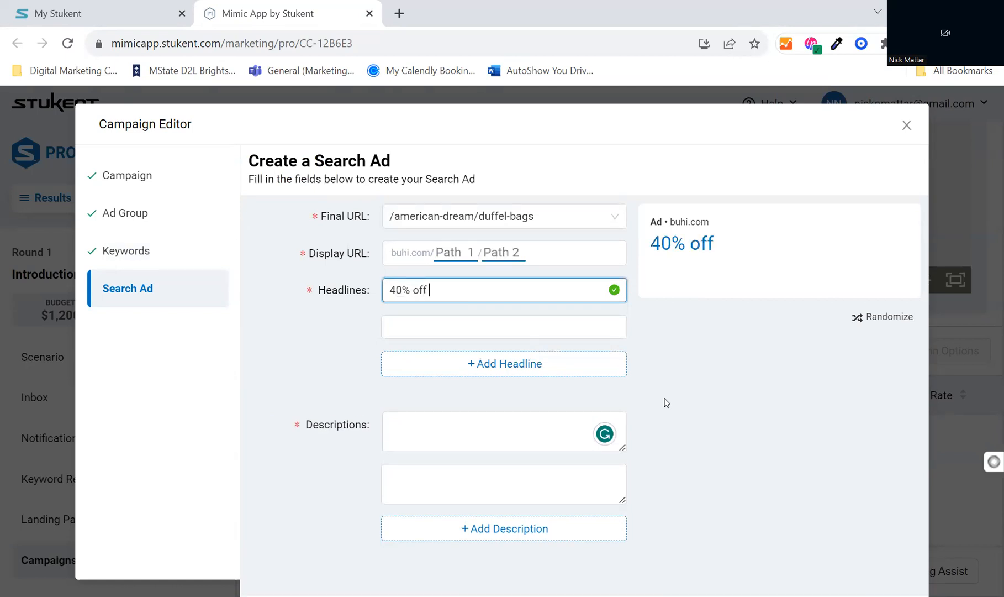
type("today only")
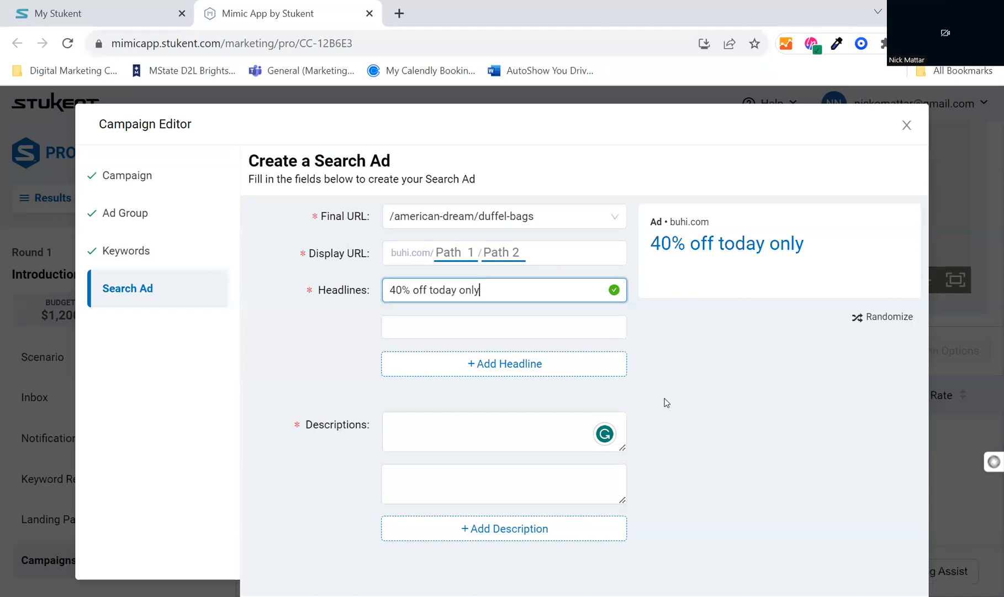
key("Home")
type("American Dream")
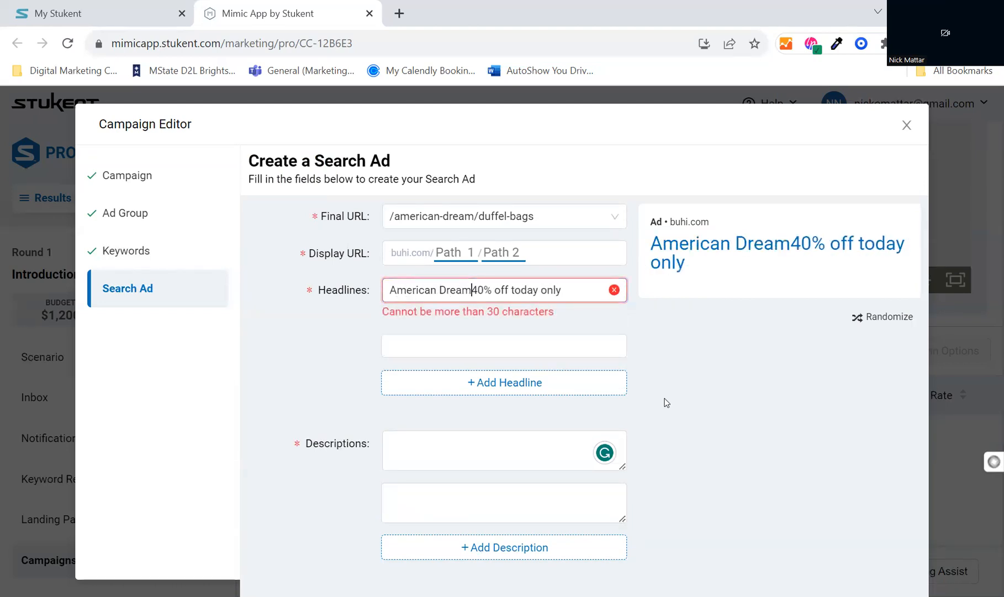
type("!")
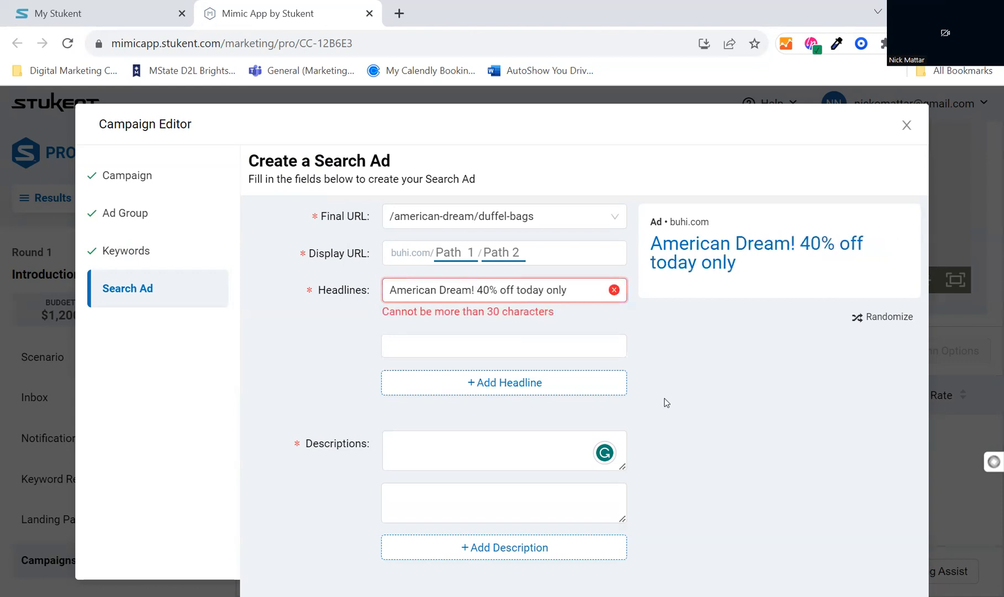
Shorten the first headline to "American Dream! 40% off" and enter "Today only!" as the second headline
key("BackSpace")
key("BackSpace")
key("BackSpace")
key("BackSpace")
key("BackSpace")
key("BackSpace")
key("BackSpace")
key("BackSpace")
key("BackSpace")
key("BackSpace")
key("BackSpace")
key("Tab")
type("Today only!")
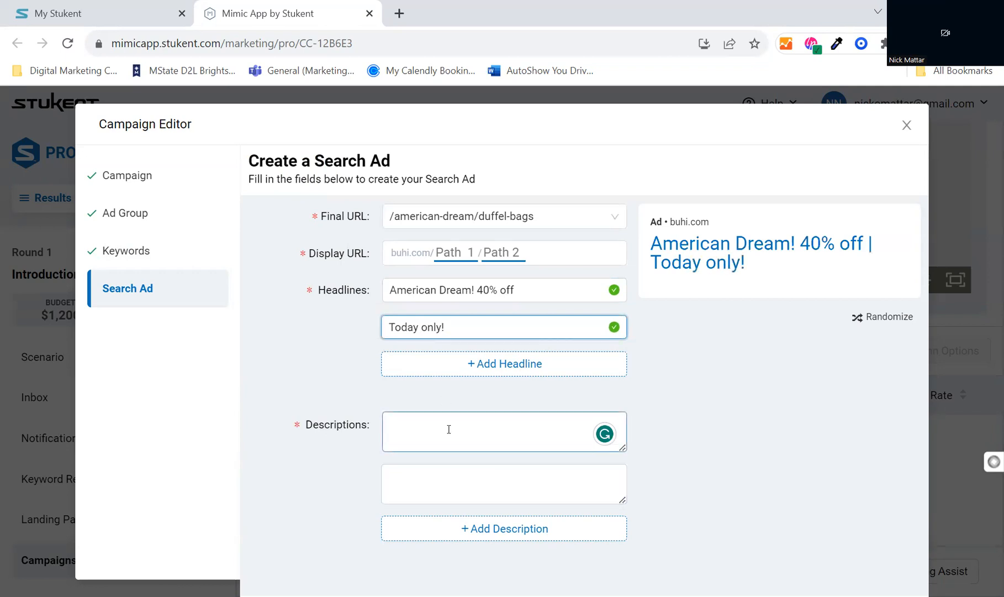
left_click(545, 447)
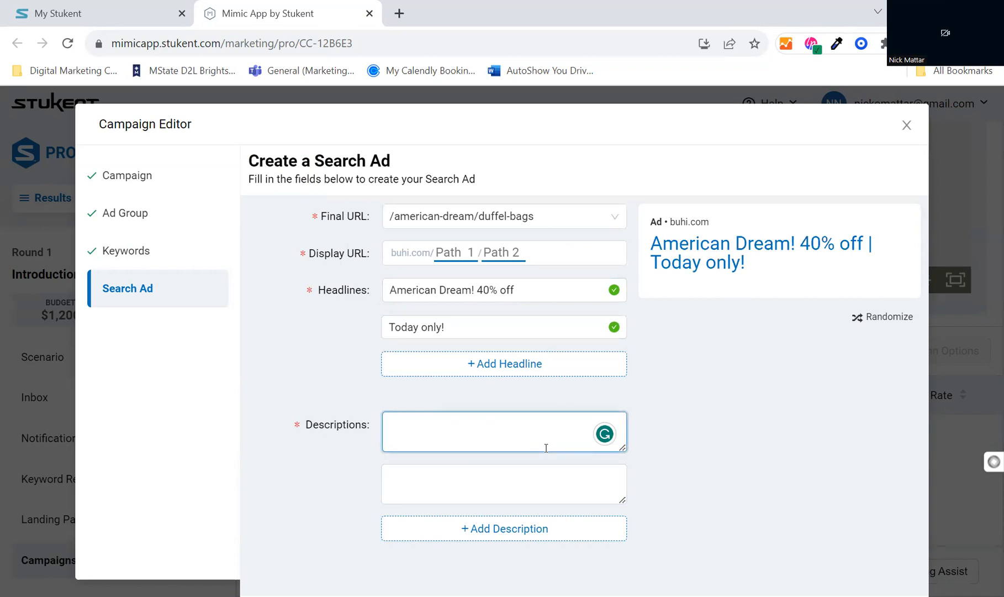
type("Get the hot")
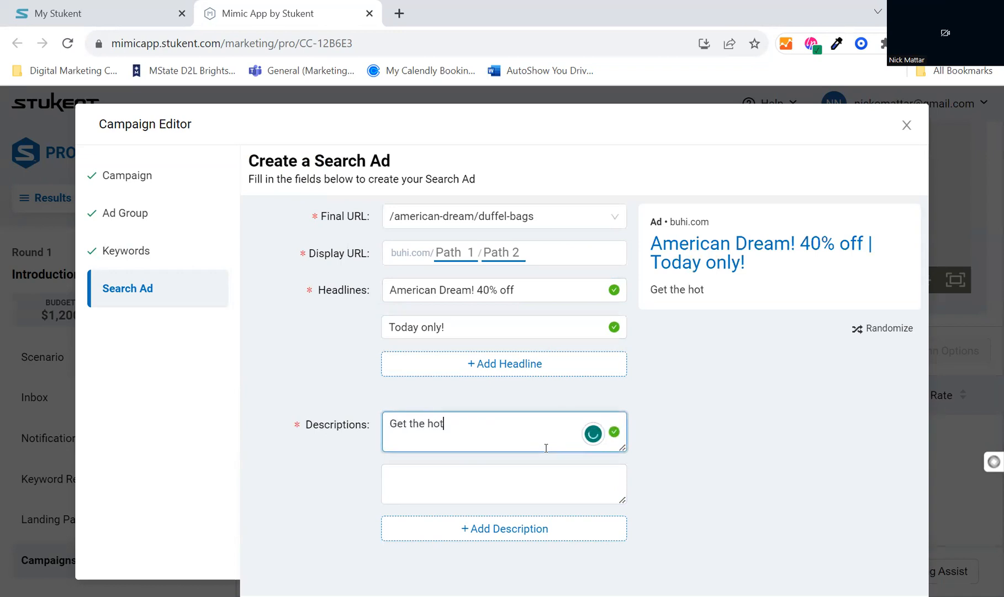
type("test duffe")
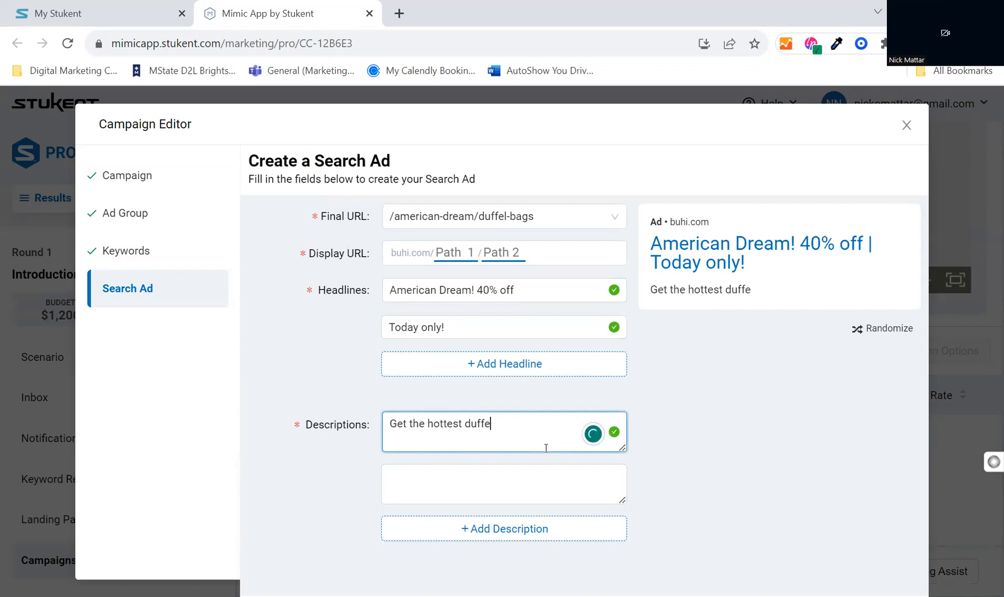
key("BackSpace")
key("BackSpace")
key("BackSpace")
key("BackSpace")
key("BackSpace")
key("BackSpace")
key("BackSpace")
key("BackSpace")
key("BackSpace")
key("BackSpace")
key("BackSpace")
key("BackSpace")
key("BackSpace")
key("BackSpace")
key("BackSpace")
key("BackSpace")
key("BackSpace")
key("BackSpace")
key("BackSpace")
key("BackSpace")
type("Brows")
key("BackSpace")
key("BackSpace")
key("BackSpace")
key("BackSpace")
key("BackSpace")
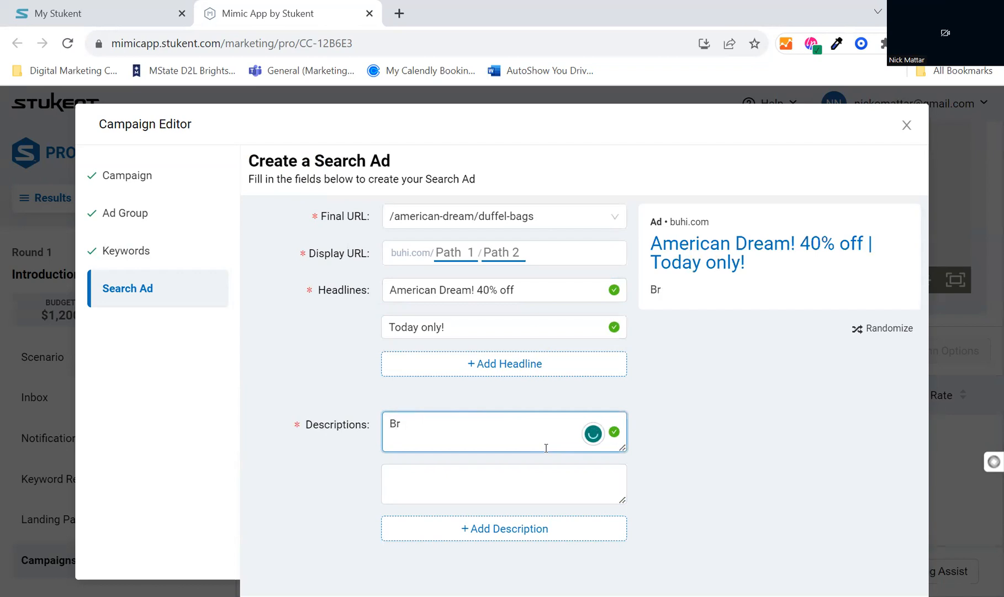
Enter the first description as "All American Dream duffel bags are on sale until midnight tonight!"
type("All American ")
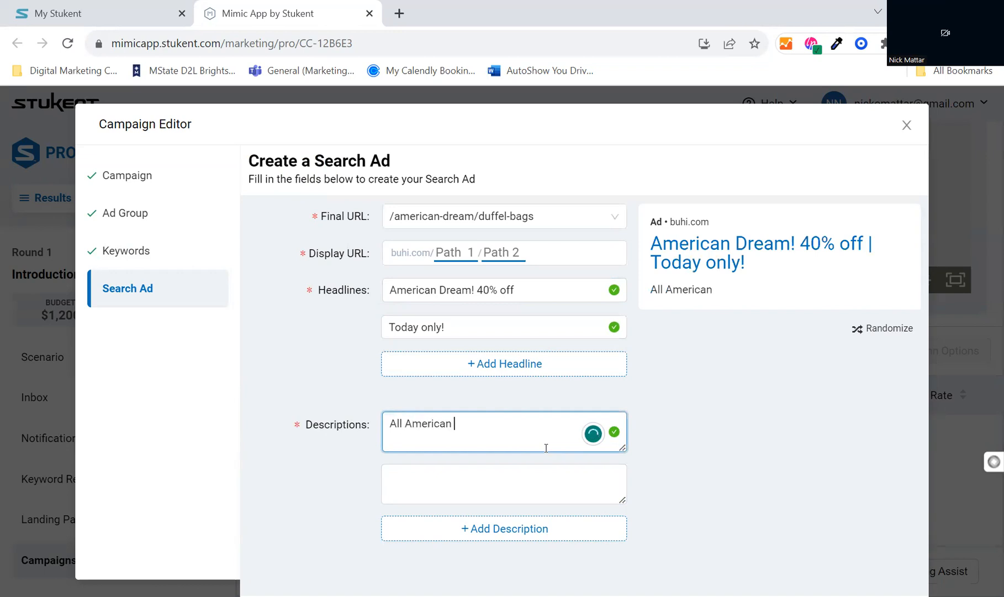
type("Dream duffel ba")
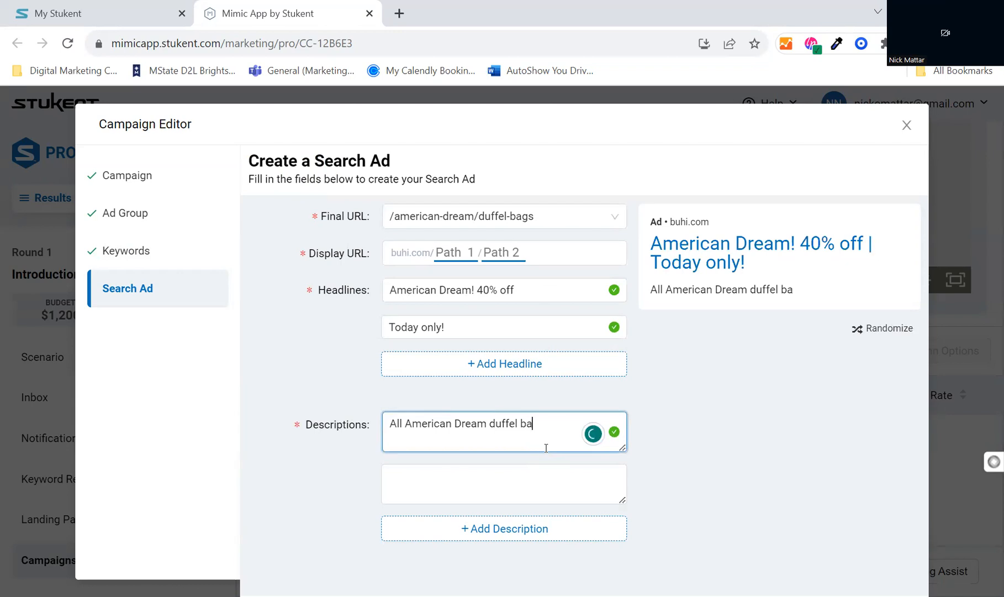
type("gs are on sale today only")
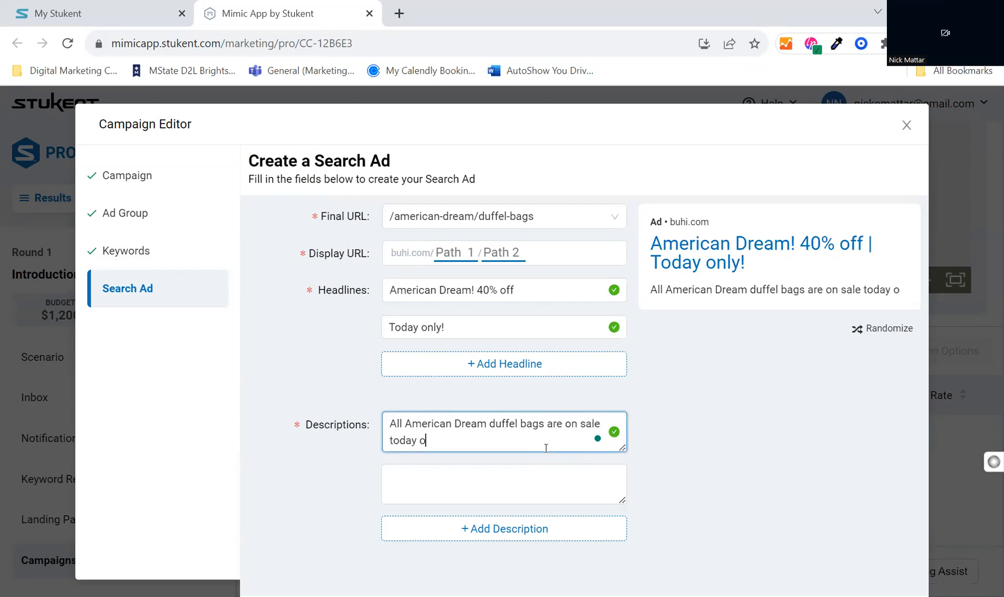
key("BackSpace")
key("BackSpace")
key("BackSpace")
key("BackSpace")
key("BackSpace")
key("BackSpace")
key("BackSpace")
key("BackSpace")
key("BackSpace")
key("BackSpace")
key("BackSpace")
type("until midnight tonight!")
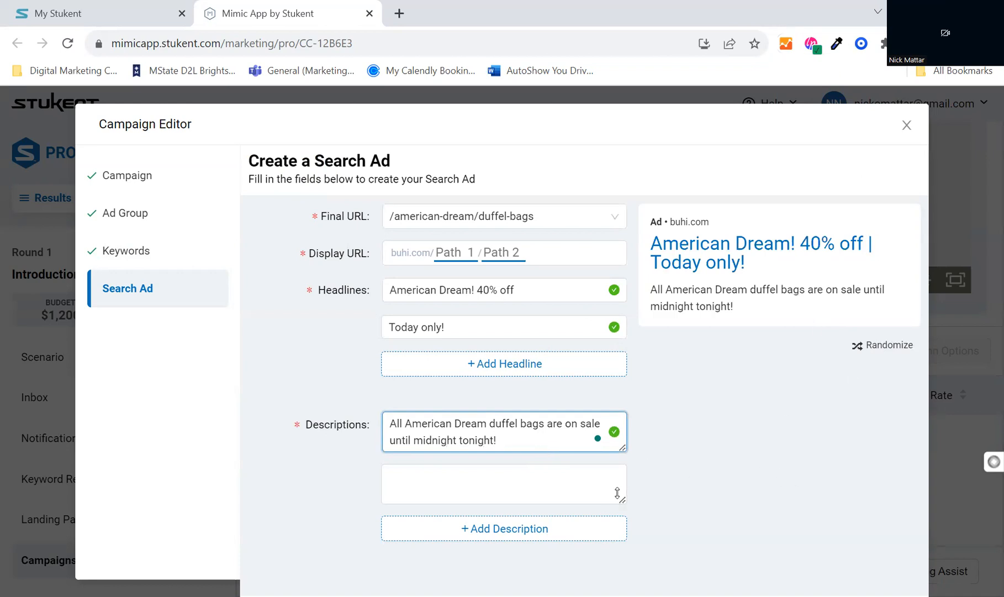
Submit the completed search ad, leaving the second description empty, to finish creating the campaign
key("Tab")
key("Tab")
key("Tab")
key("Tab")
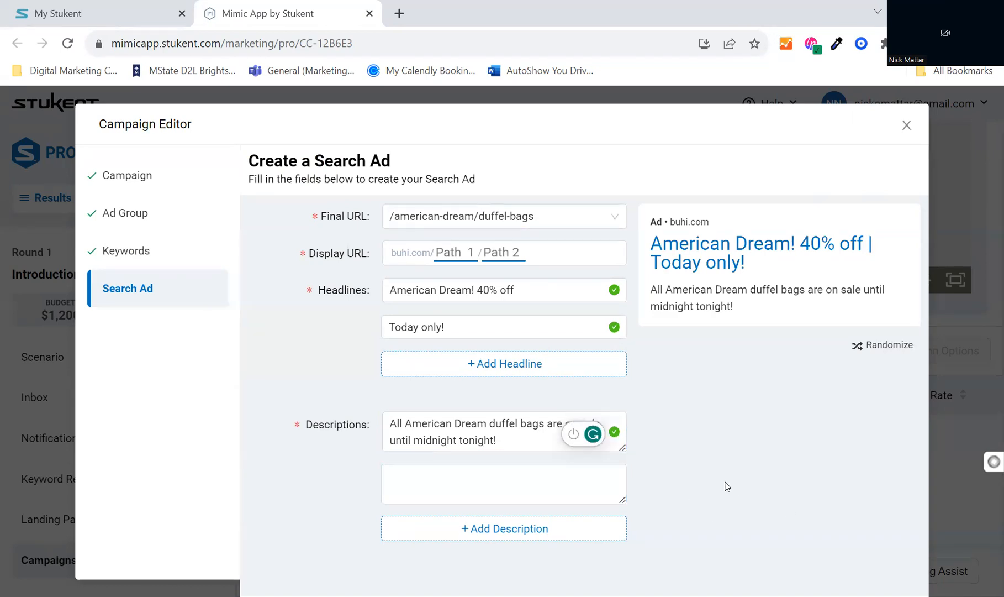
key("ctrl+minus")
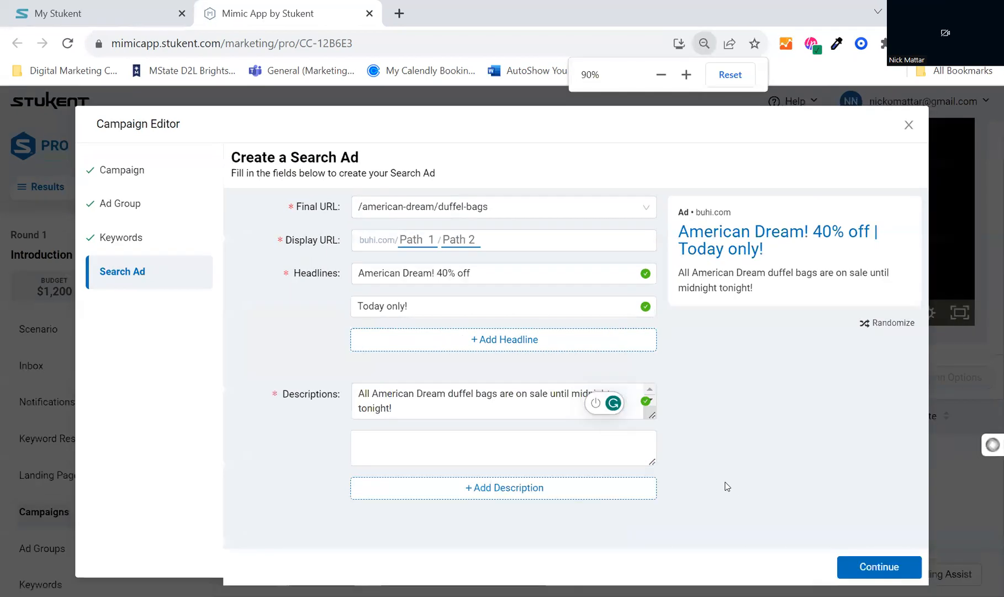
left_click(882, 572)
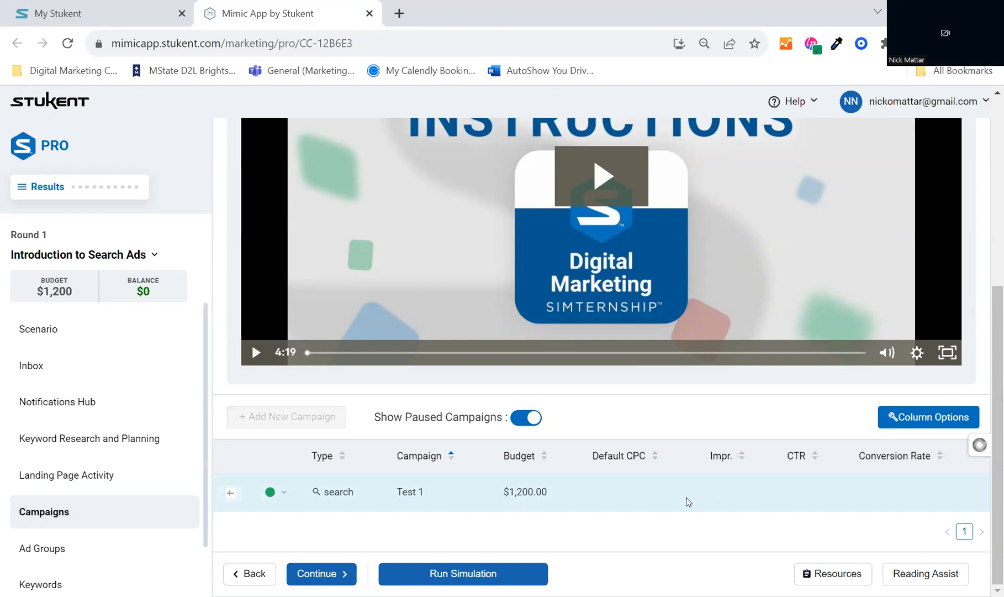
Expand the Test 1 campaign to view its available actions and look over the remaining Round 1 sections
left_click(231, 494)
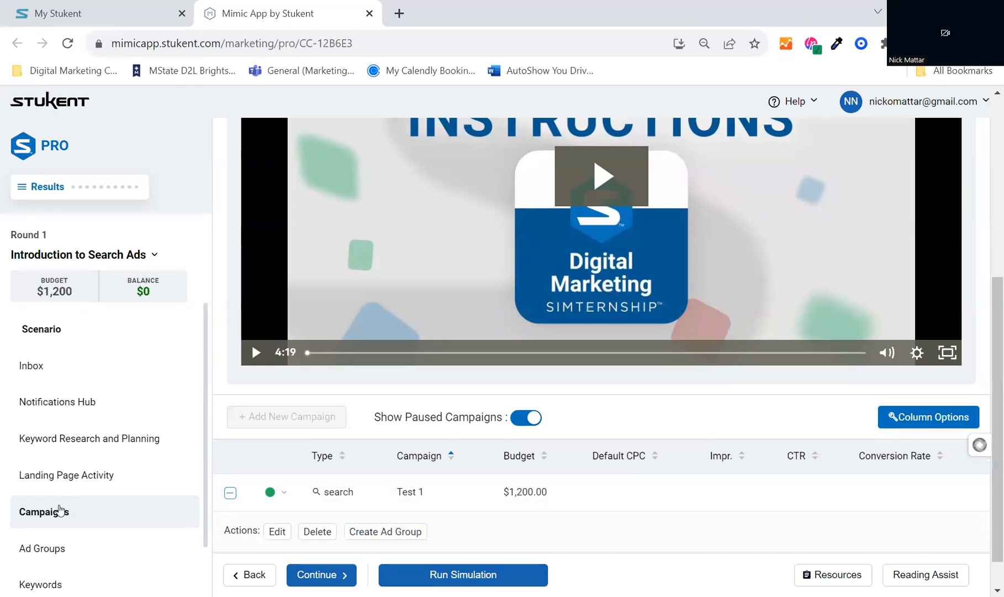
scroll(121, 497, "down", 1)
scroll(121, 497, "down", 2)
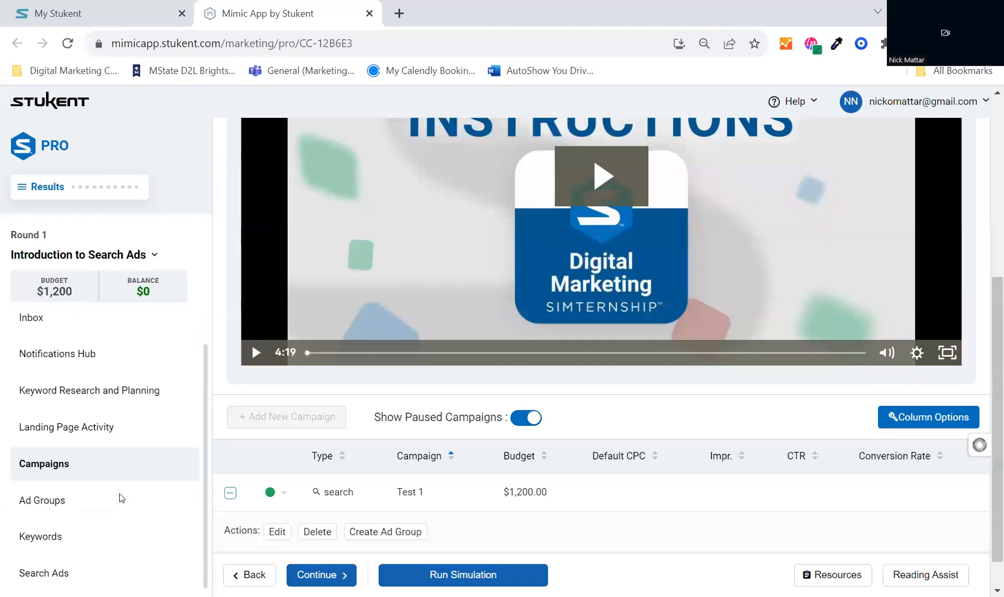